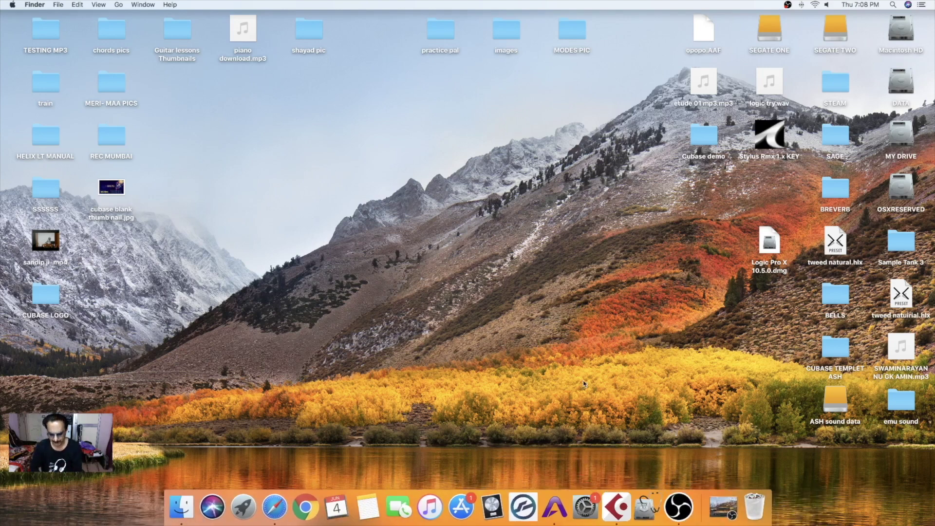
left_click(616, 504)
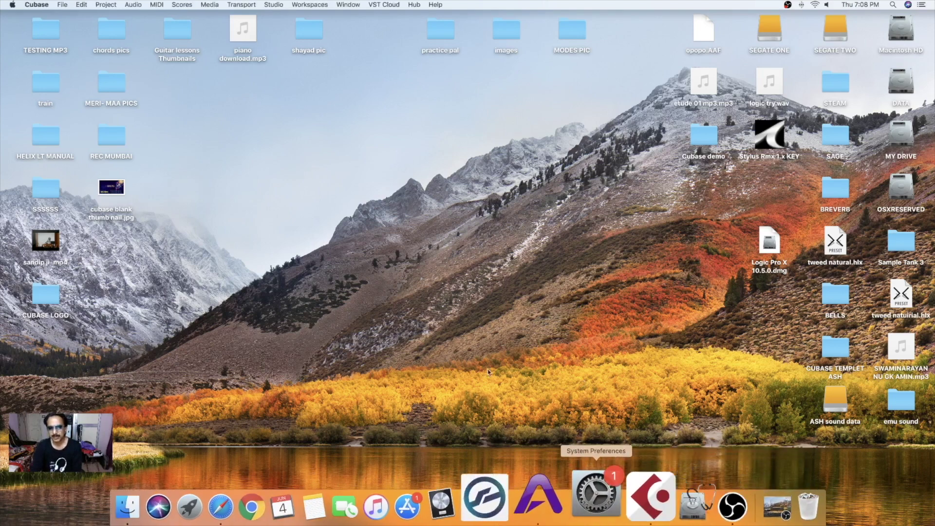
left_click(33, 6)
mouse_move(62, 5)
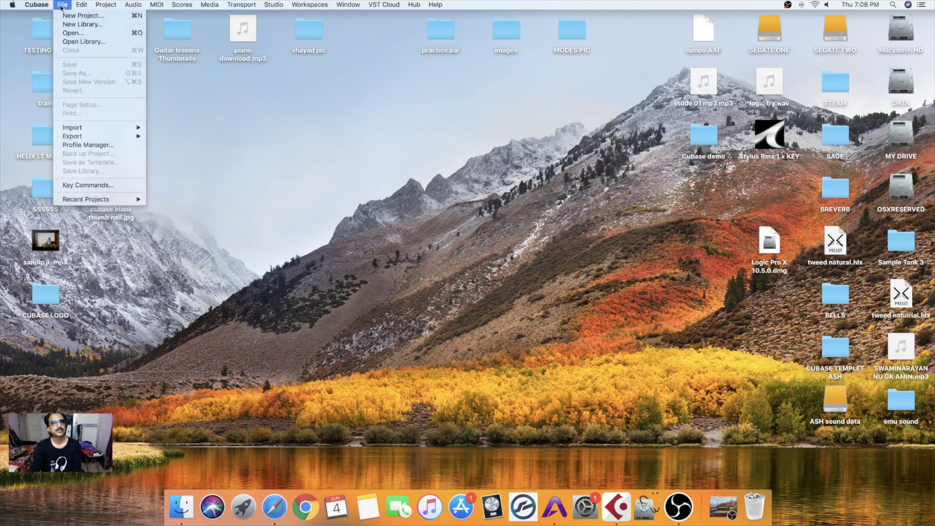
left_click(217, 146)
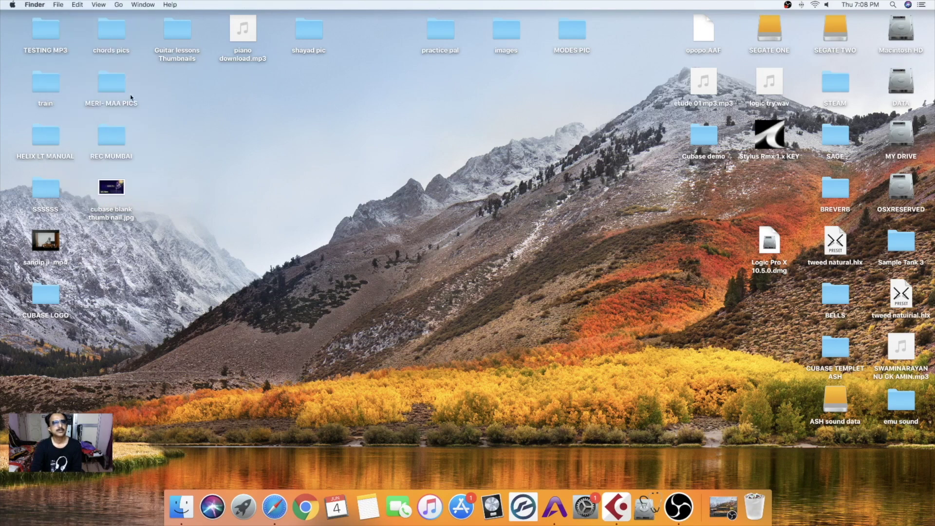
Create a folder named LETS DO TEMP on the SEGATE ONE drive and close the drive's window.
double_click(770, 35)
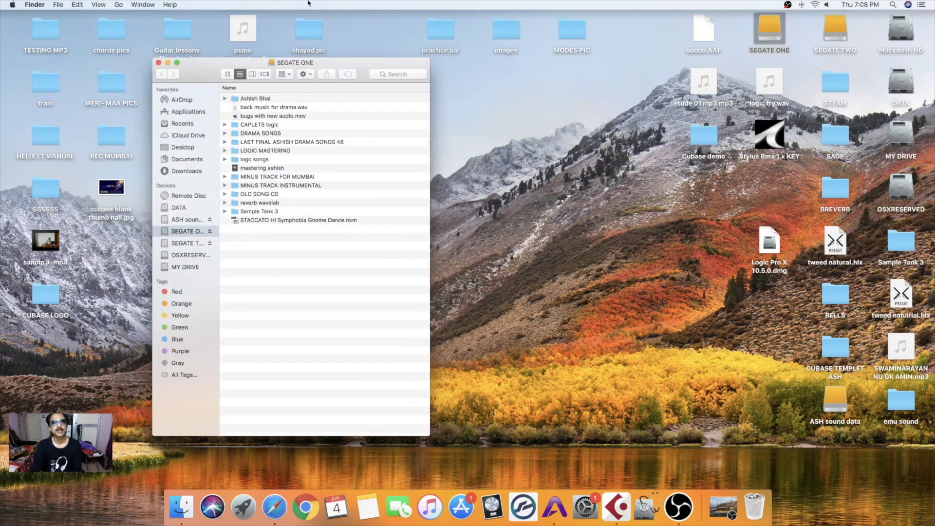
right_click(263, 272)
left_click(292, 276)
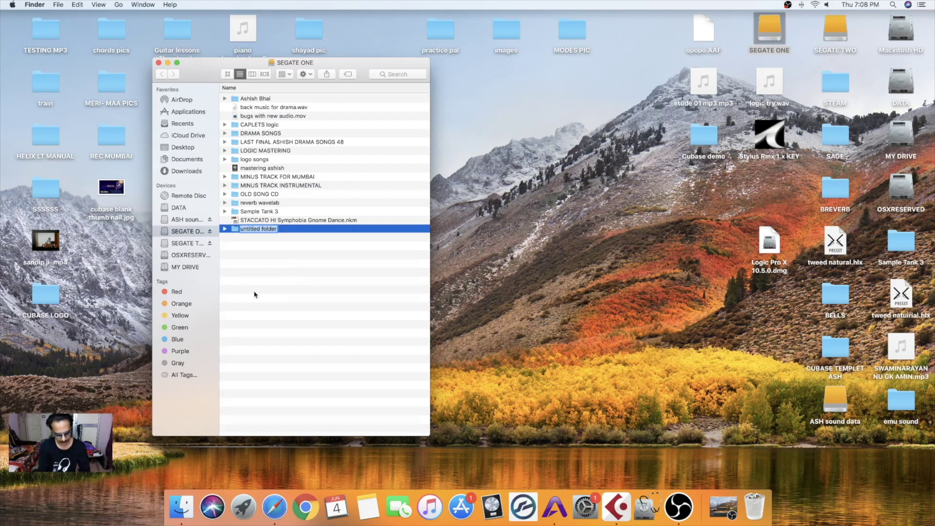
type("LETS")
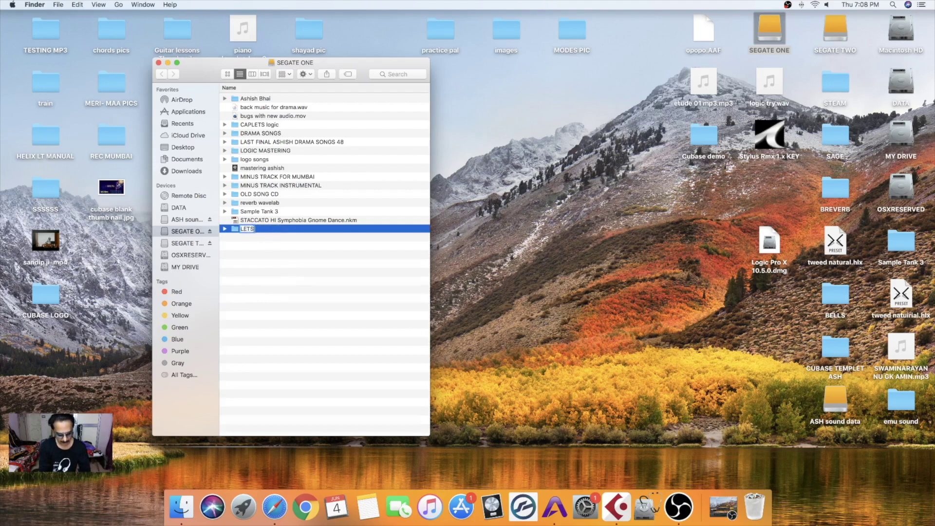
type(" DO TEMP")
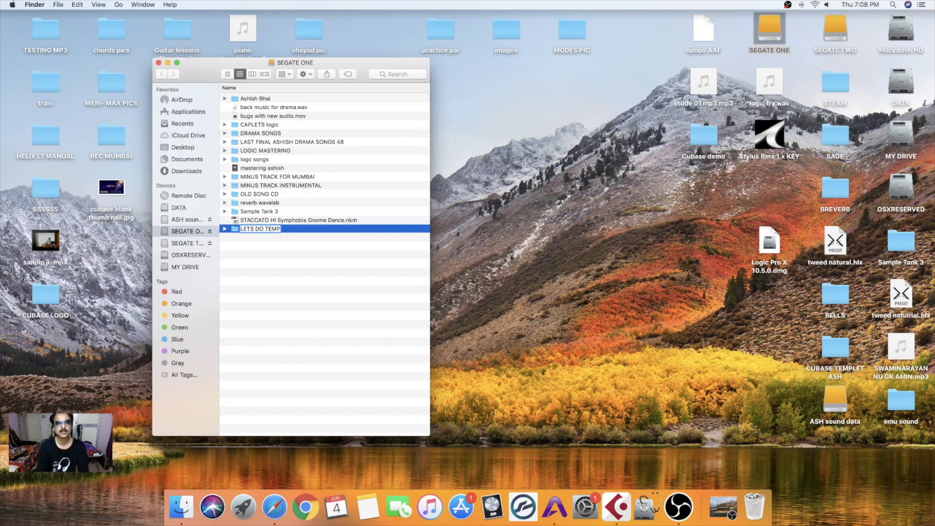
key("Return")
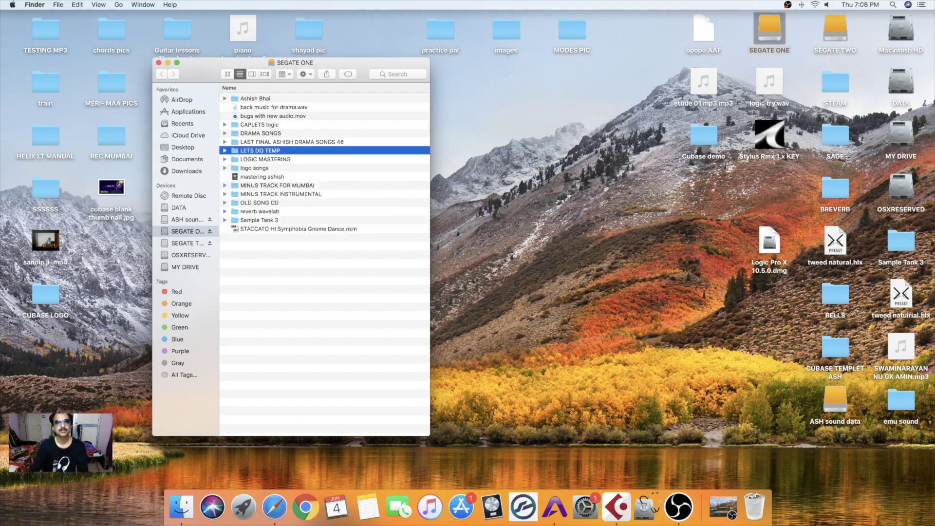
left_click(158, 62)
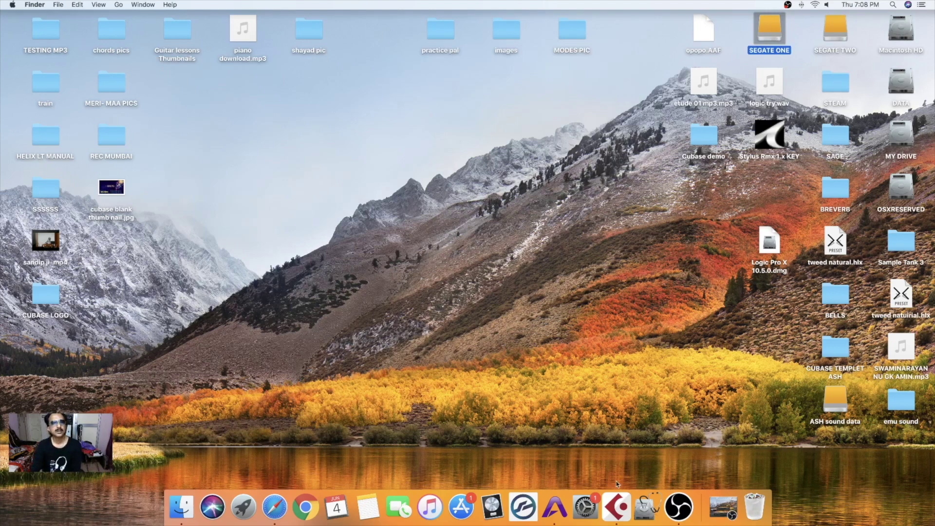
Switch to Cubase and create an empty project stored in the LETS DO TEMP folder on the SEGATE ONE drive.
left_click(621, 515)
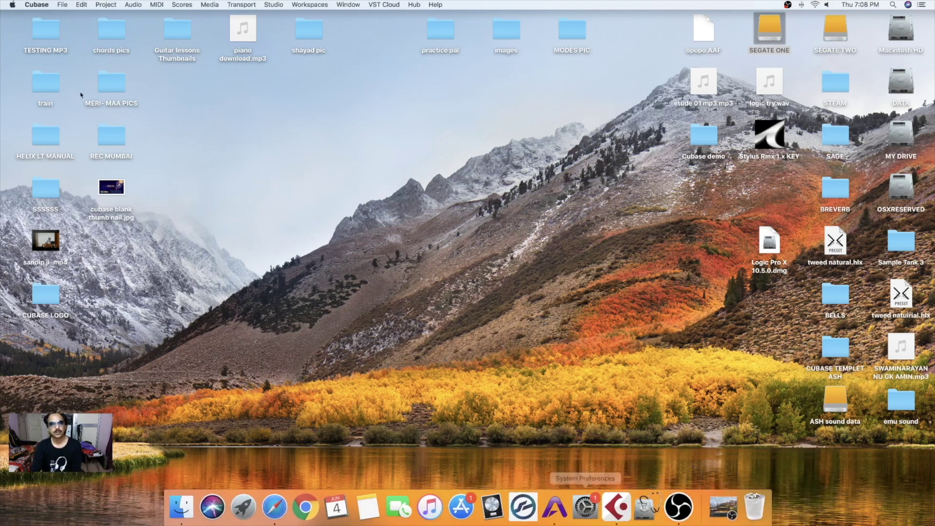
left_click(63, 6)
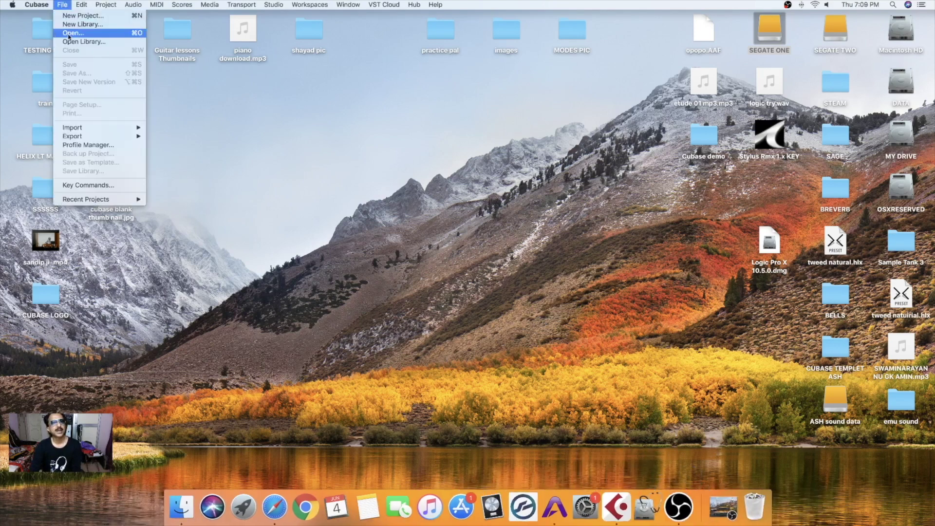
left_click(87, 18)
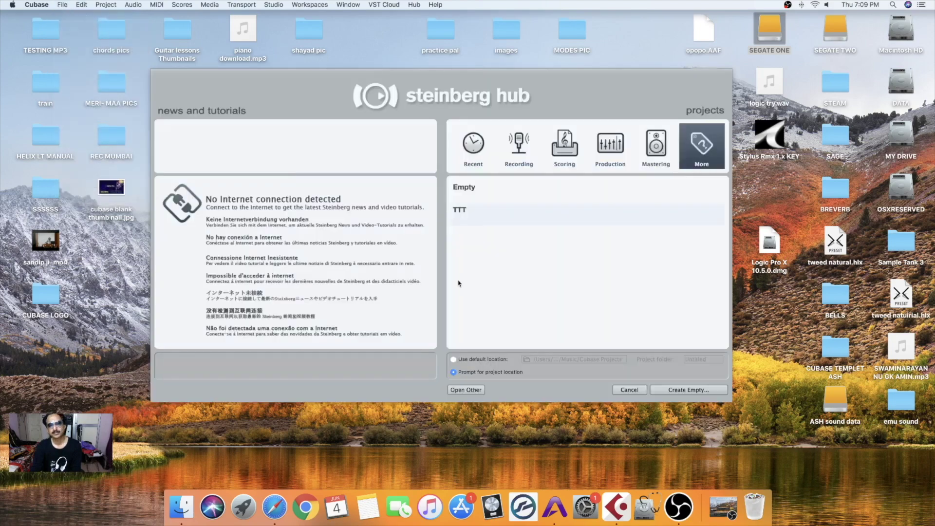
left_click(678, 389)
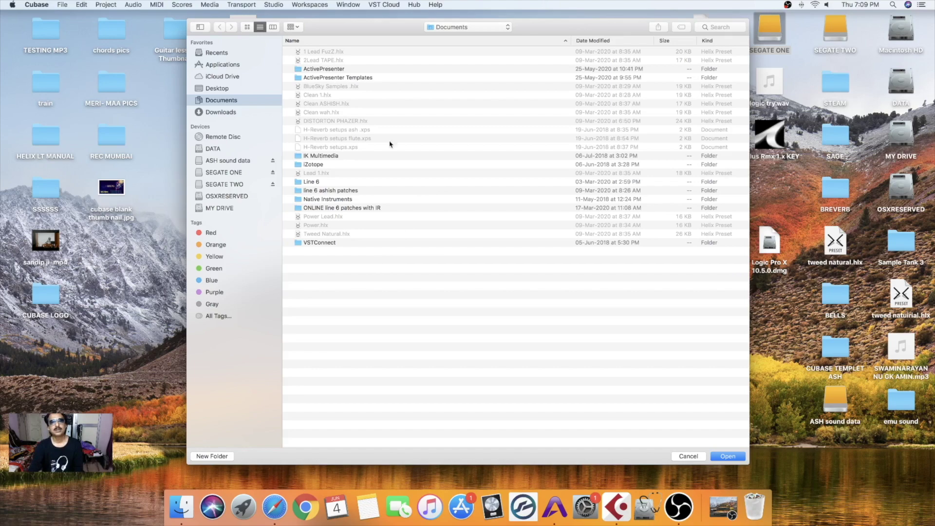
left_click(232, 174)
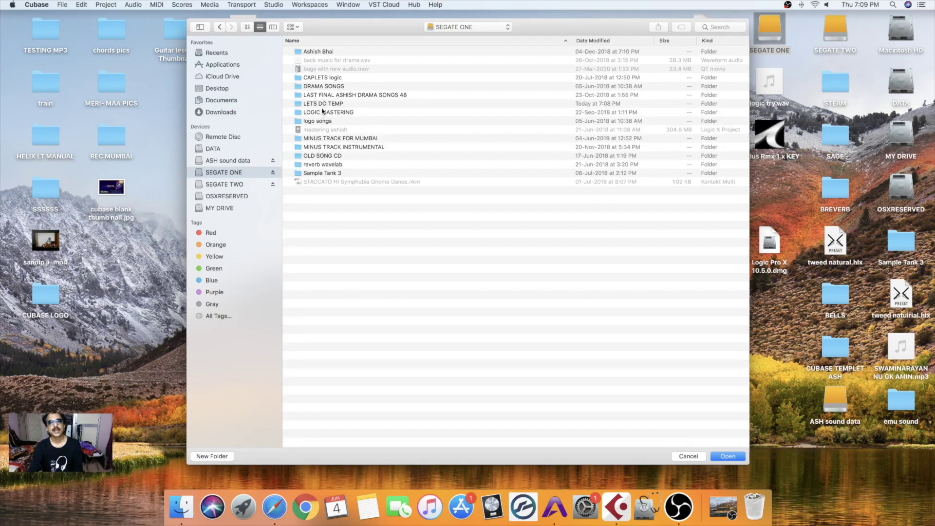
left_click(323, 103)
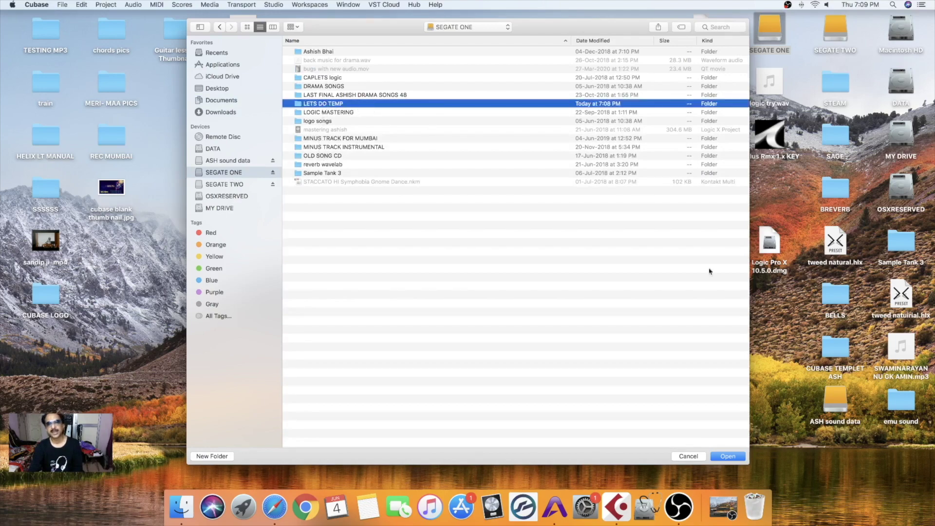
left_click(727, 456)
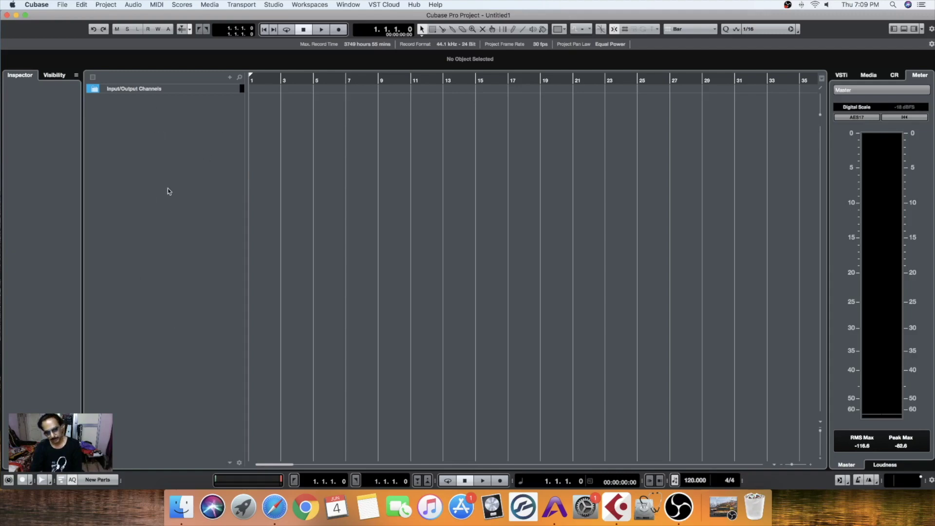
Add 10 mono audio tracks routed to Stereo Out to the empty project.
right_click(160, 133)
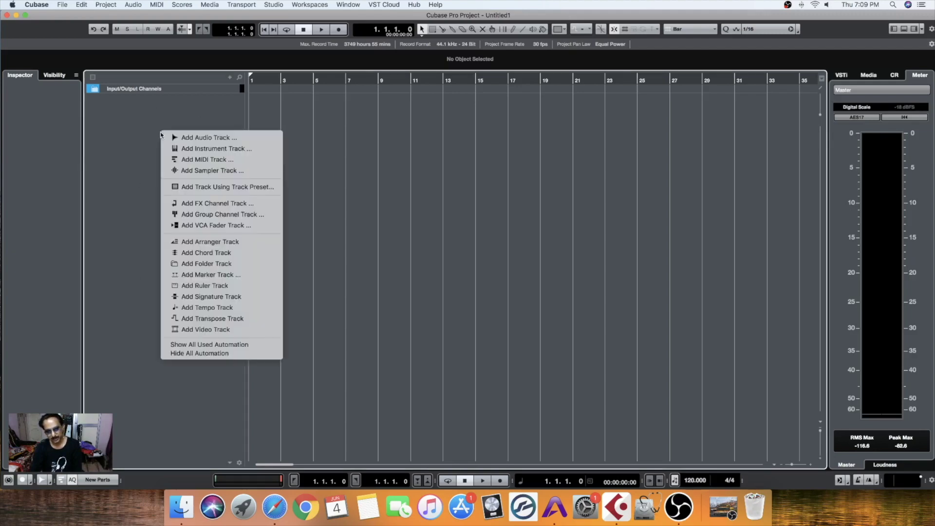
left_click(205, 137)
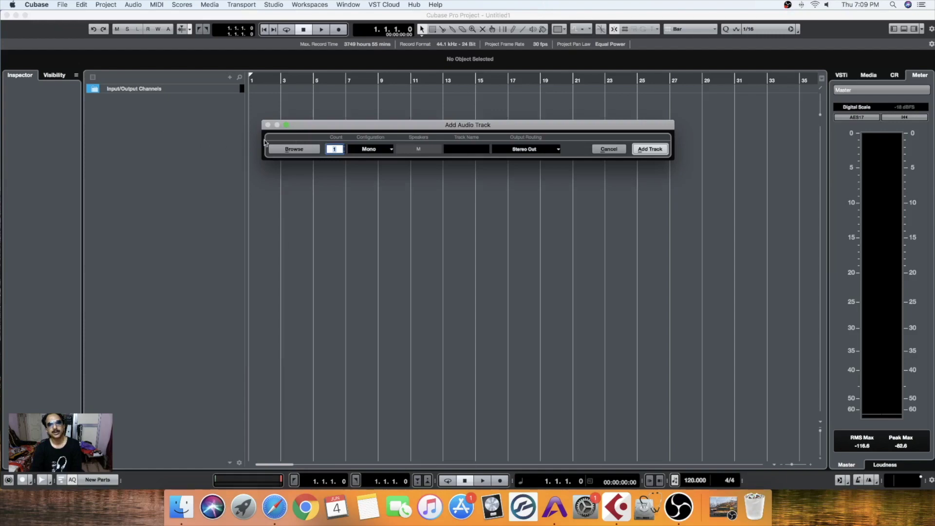
type("10")
key("Return")
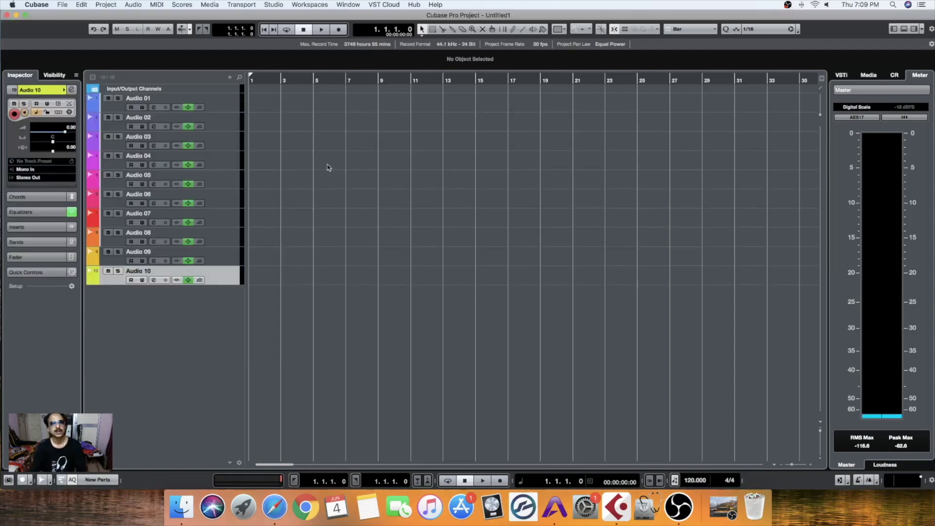
Go through the first three audio tracks one by one and select Audio 01 again.
left_click(216, 109)
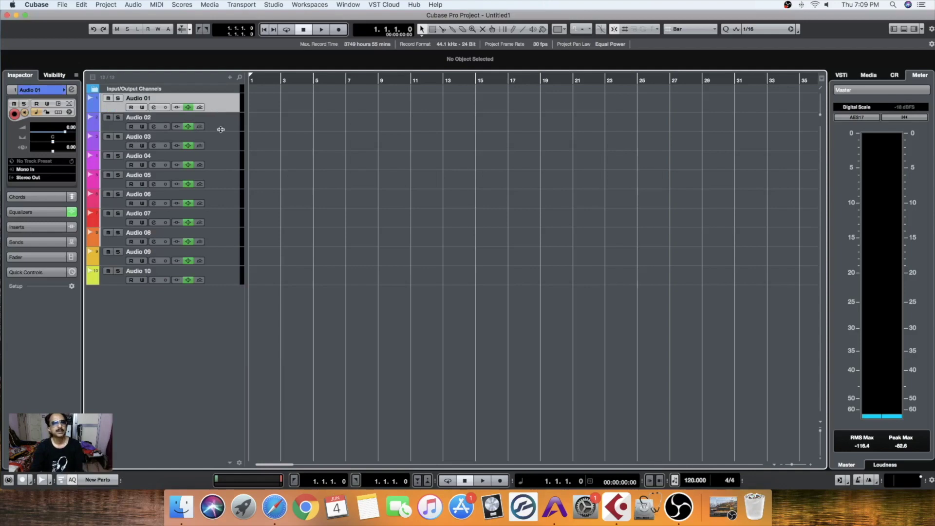
left_click(222, 128)
left_click(221, 146)
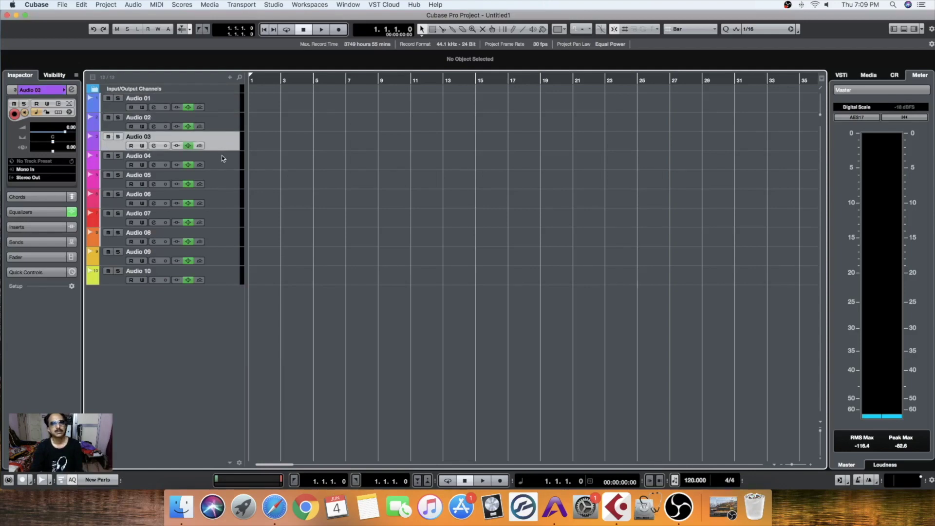
left_click(218, 109)
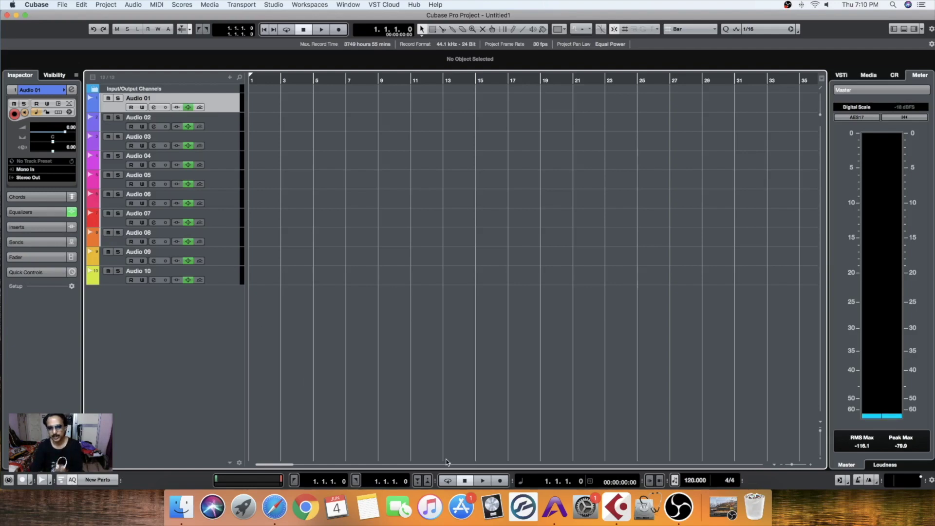
Check the Duet's analog levels in Apogee Maestro 2, choosing Mic for input 1 and Inst for input 2, and close its window.
left_click(552, 501)
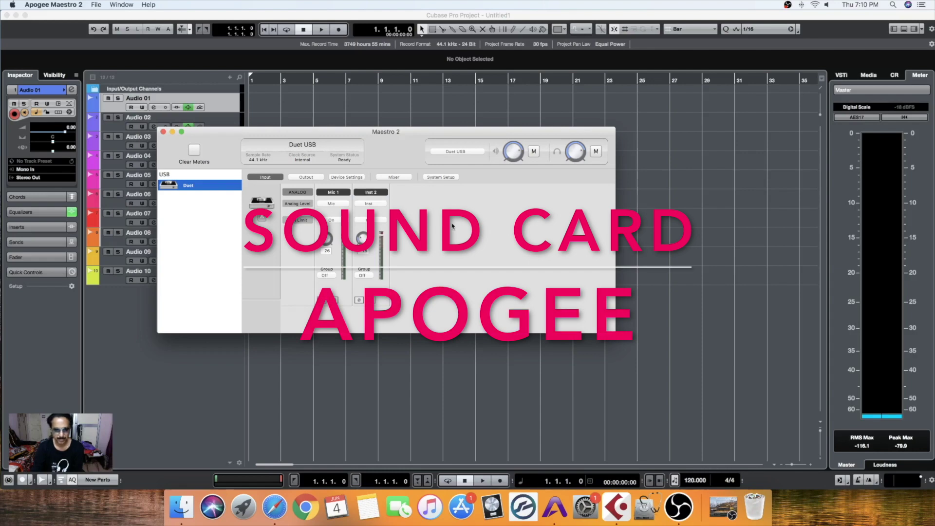
left_click(334, 204)
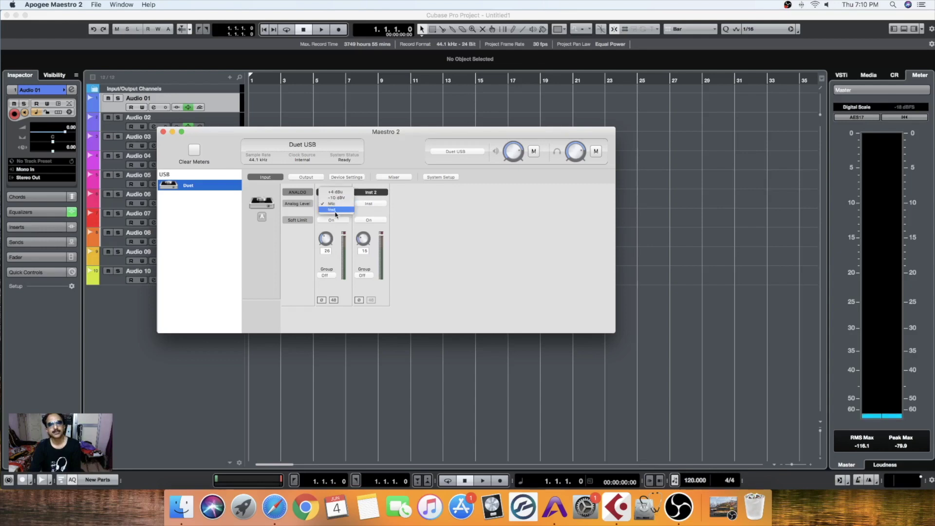
left_click(338, 205)
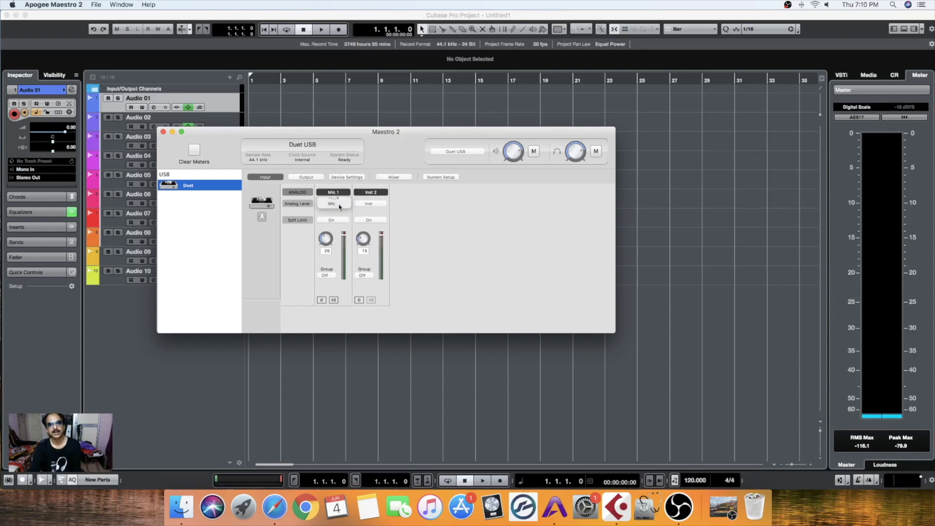
left_click(379, 204)
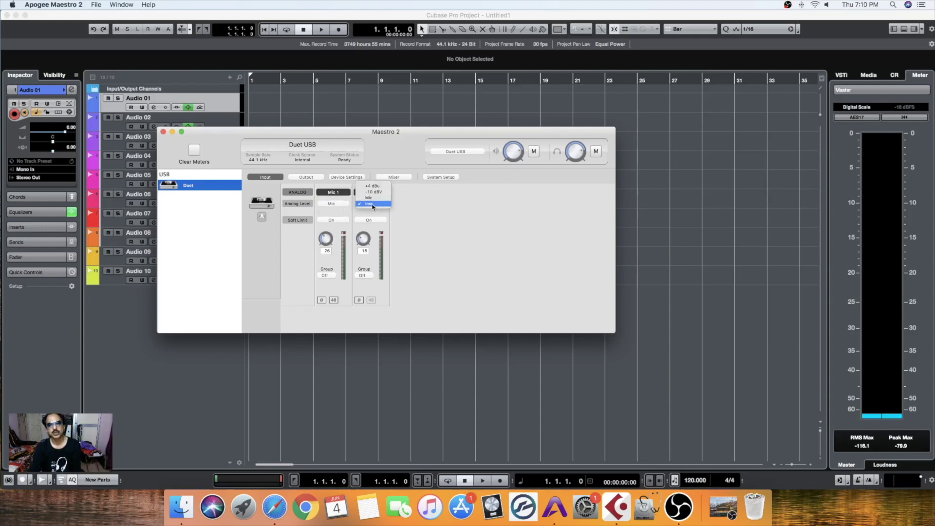
left_click(371, 207)
left_click(163, 131)
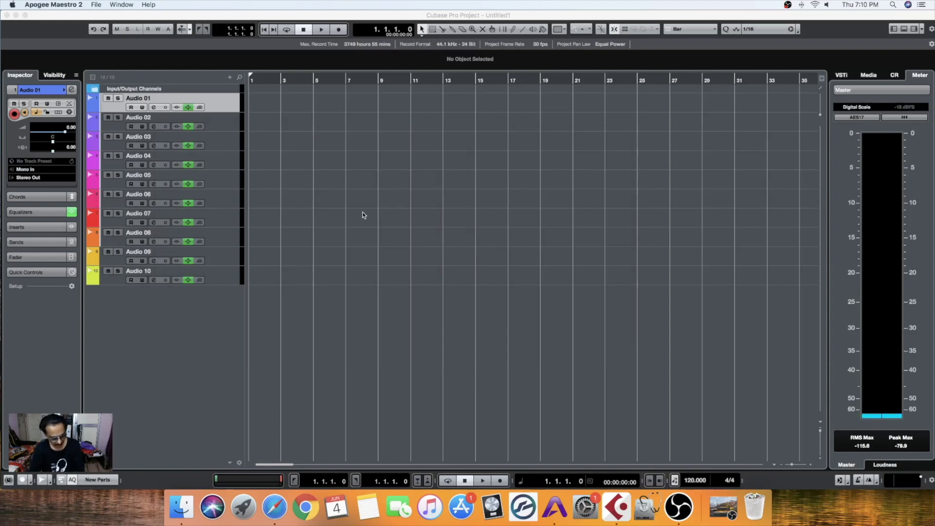
Return to Cubase and review the output bus and the Mono In and Mono In 2 input buses in Audio Connections.
left_click(351, 179)
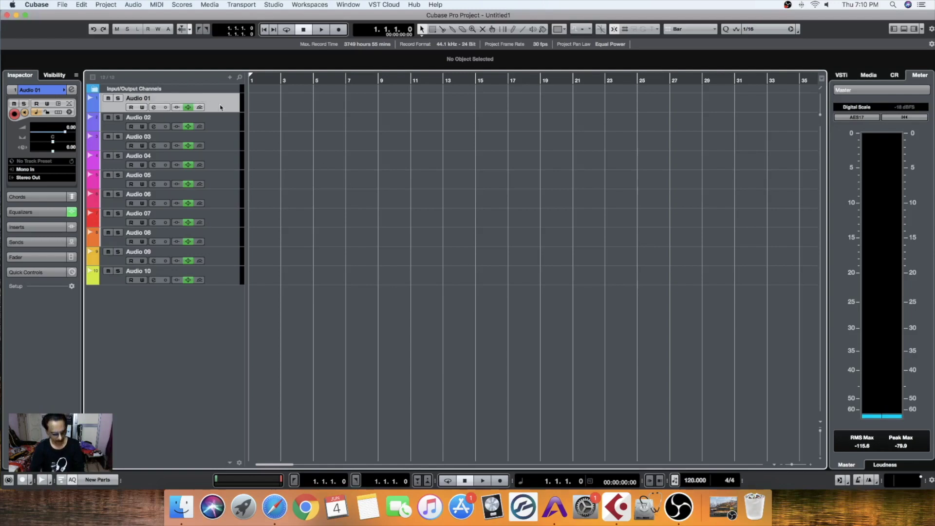
key("F4")
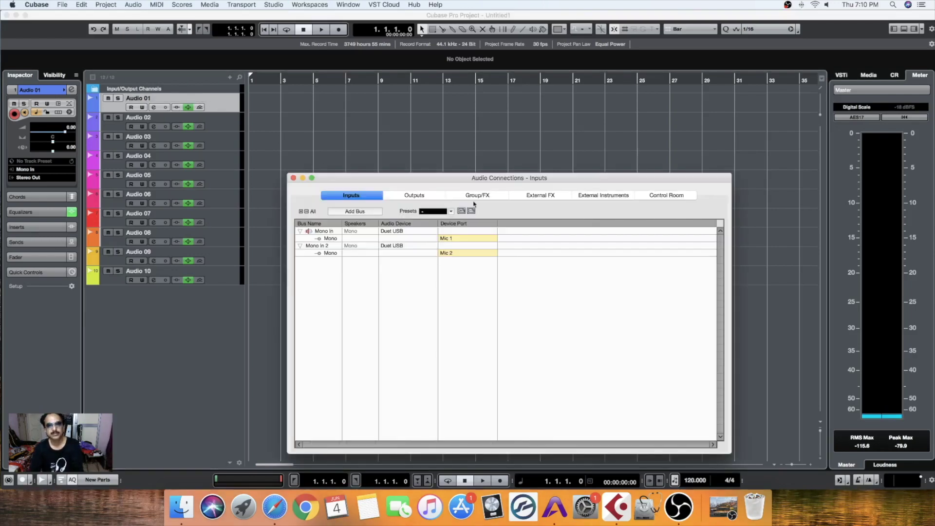
left_click(413, 197)
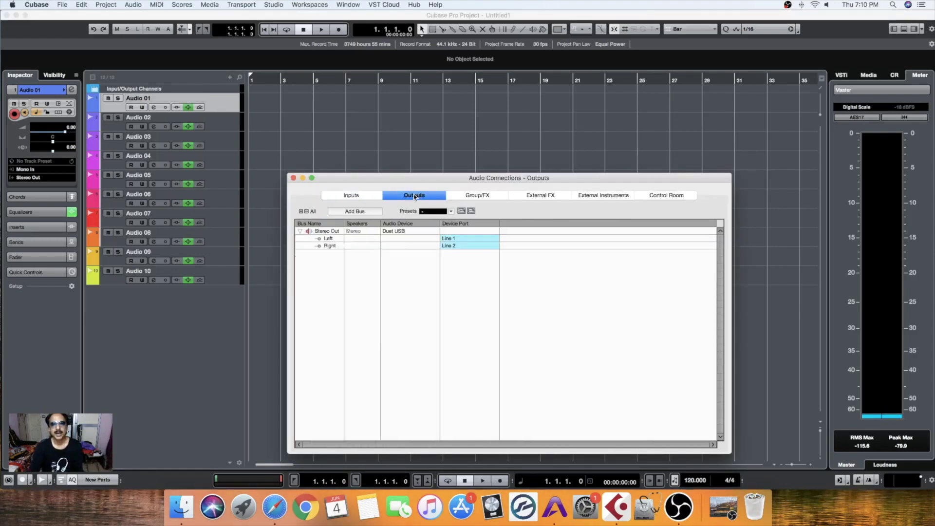
left_click(360, 197)
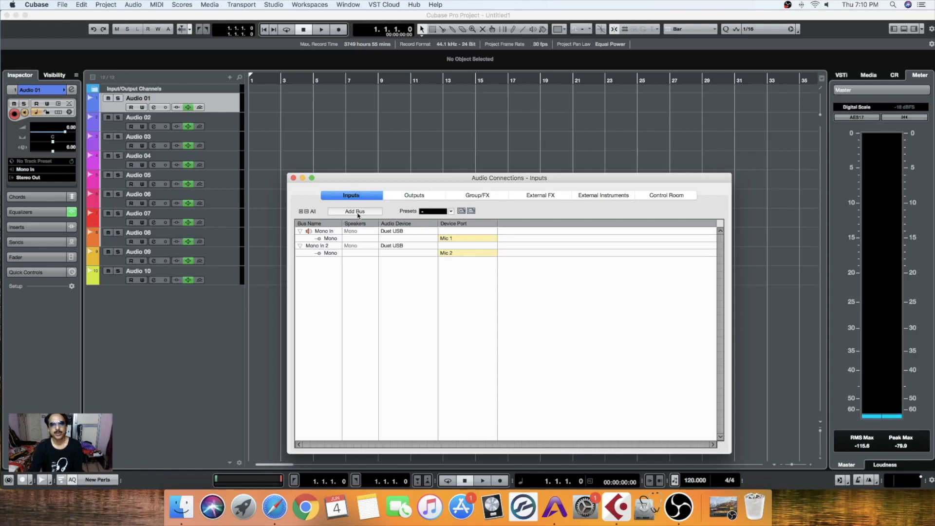
left_click(325, 232)
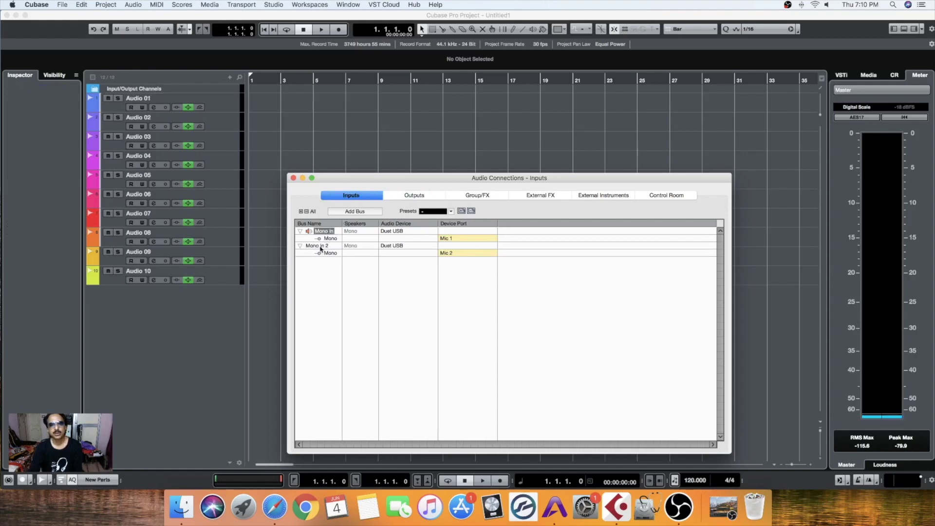
left_click(323, 246)
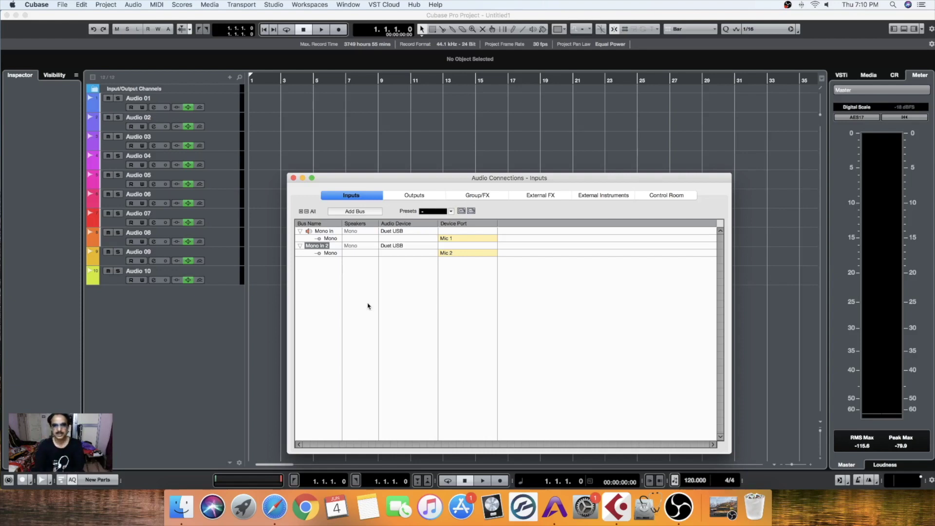
Keep device port Mic 1 on Mono In and Mic 2 on Mono In 2, and close Audio Connections.
left_click(453, 254)
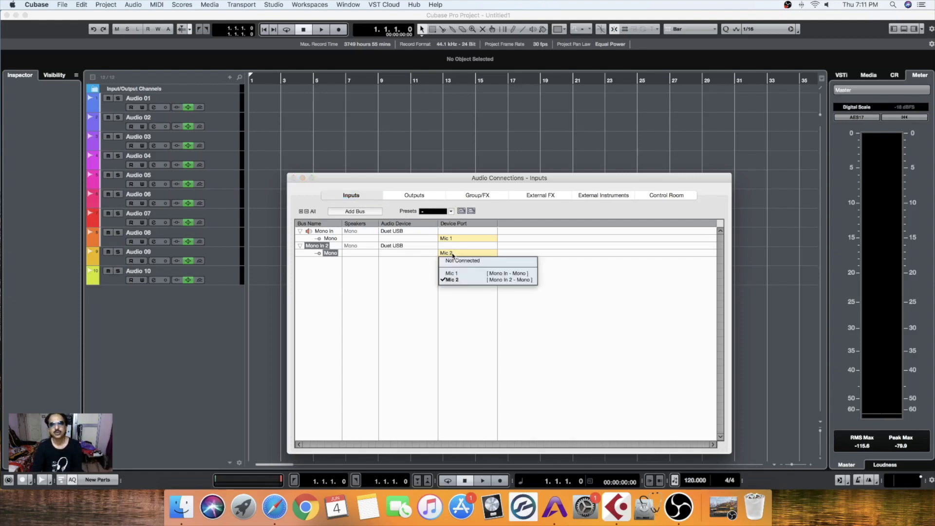
left_click(458, 283)
left_click(452, 238)
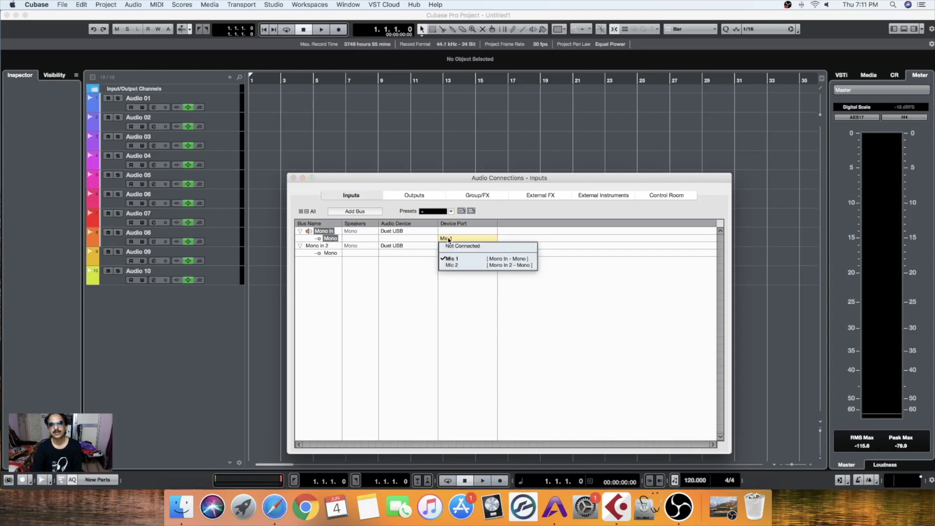
left_click(453, 264)
left_click(452, 254)
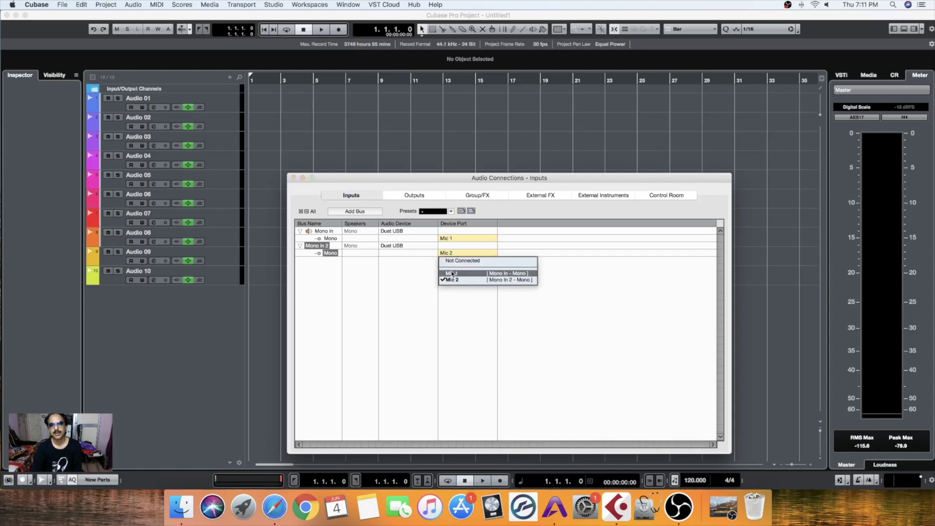
left_click(454, 282)
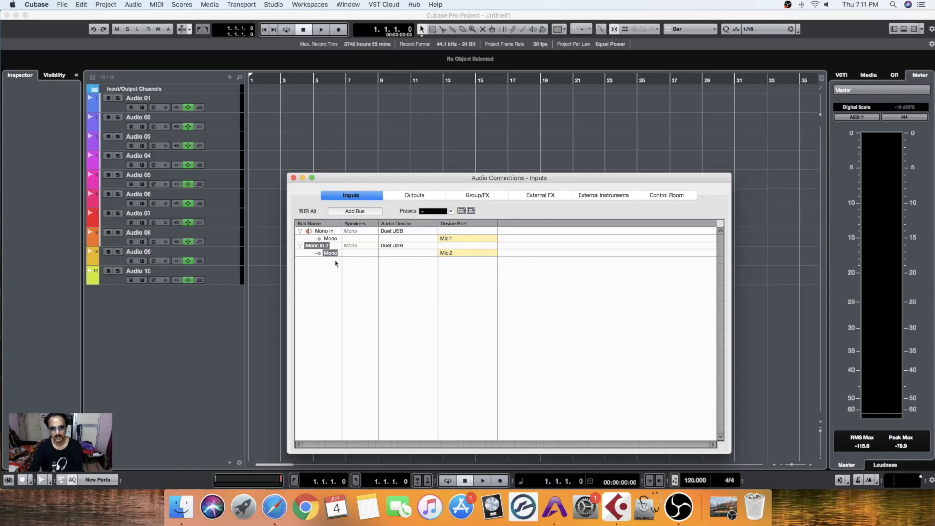
left_click(294, 178)
Rename the Audio 01 track as SINGER and keep Mono In as its input.
left_click(135, 99)
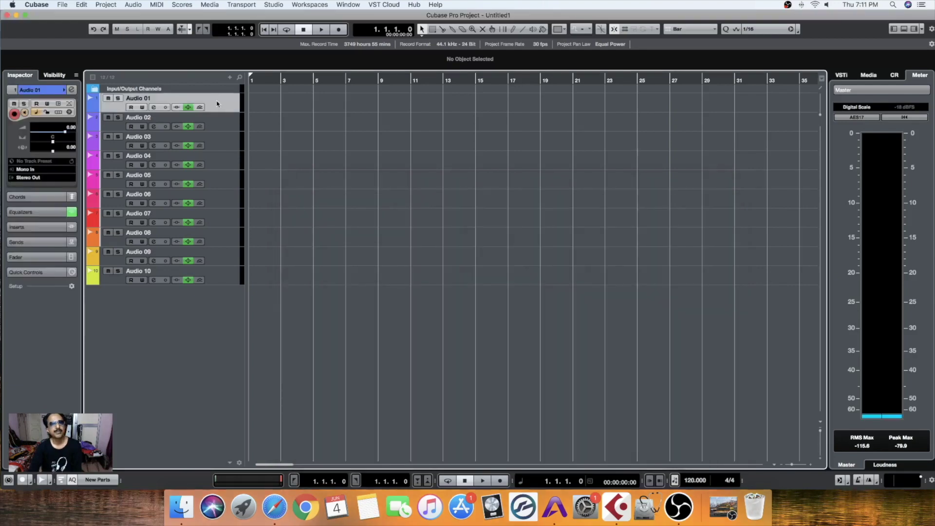
double_click(140, 99)
type("SINGER")
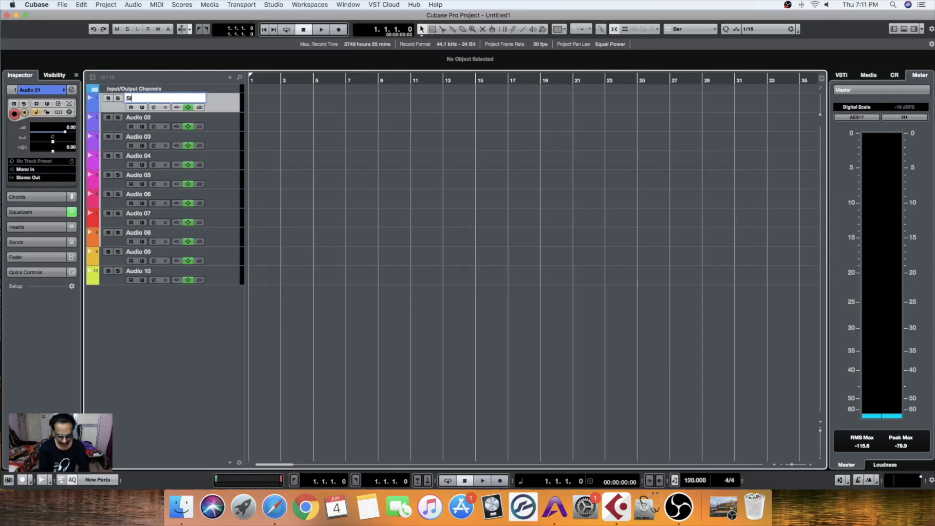
key("Return")
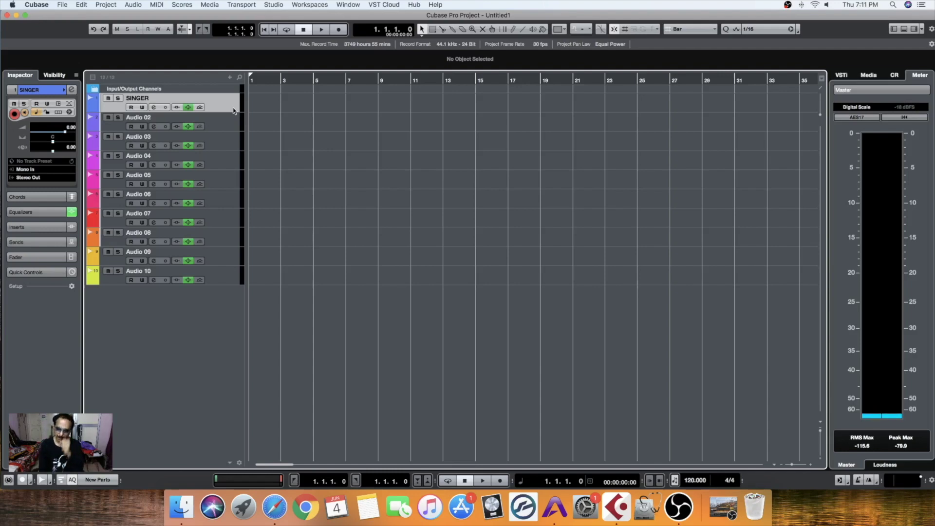
left_click(27, 170)
left_click(52, 215)
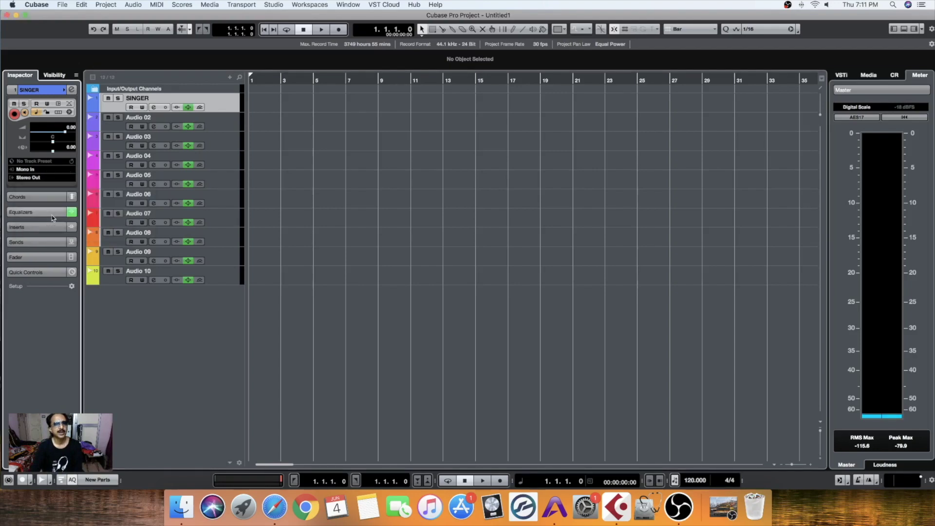
Set the Audio 02 track's input to Mono In 2 and rename the track as GUITAR.
left_click(206, 126)
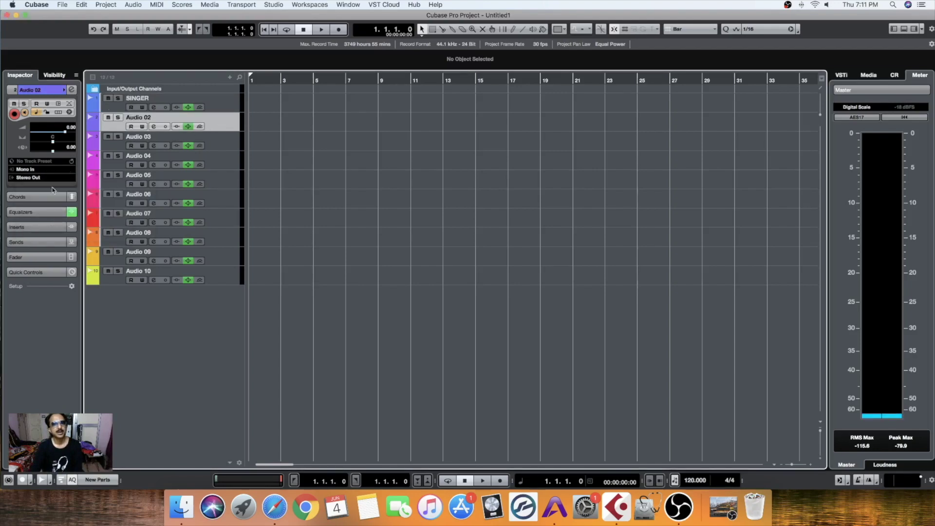
left_click(32, 170)
left_click(58, 222)
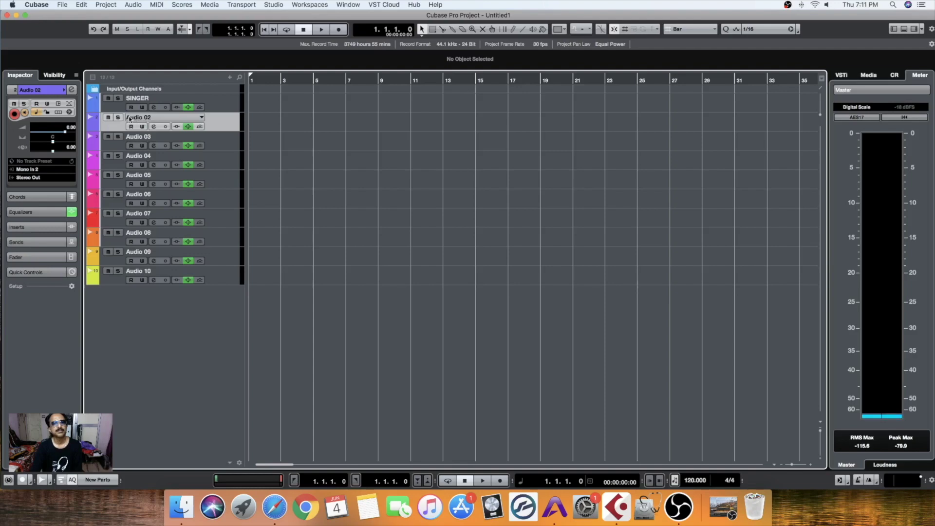
left_click(125, 141)
left_click(139, 121)
double_click(143, 118)
type("GUITAR")
key("Return")
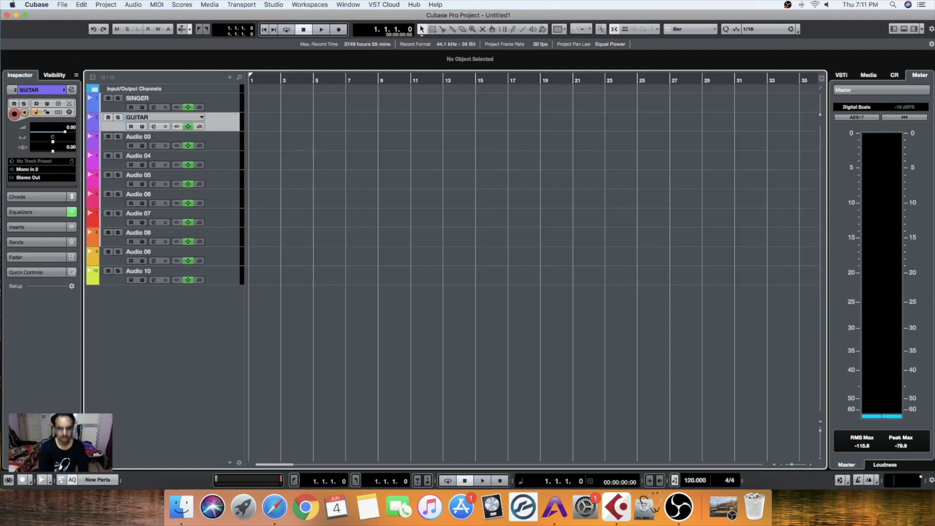
Rename the Audio 03 track as GUITAR R.
left_click(151, 145)
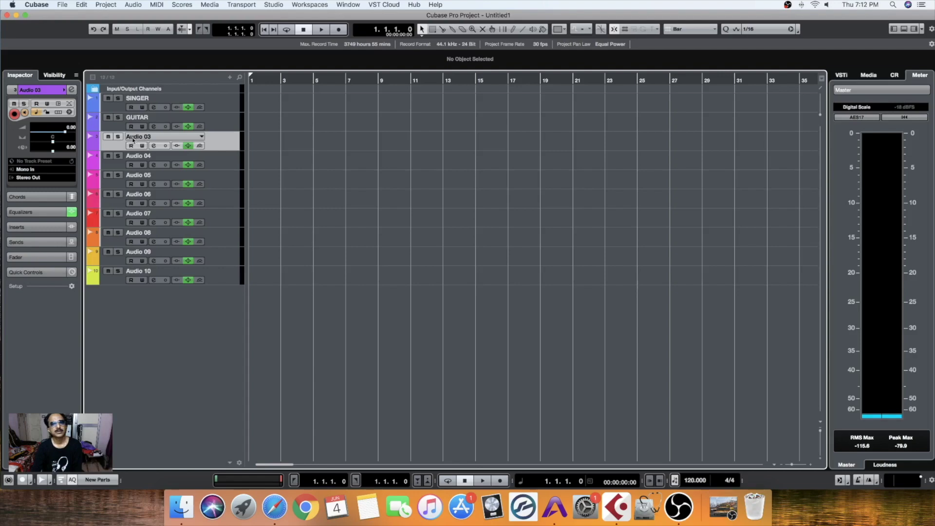
key("Down")
double_click(143, 138)
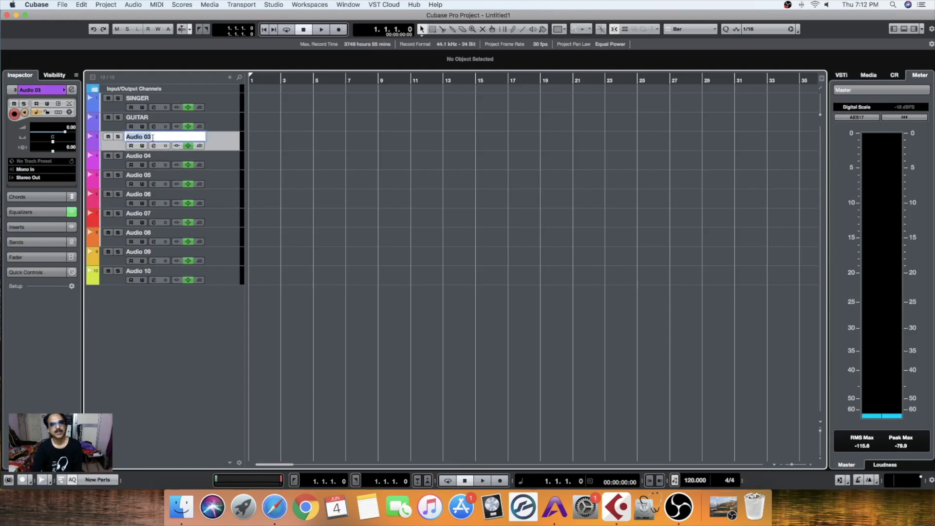
type("GUITAR R")
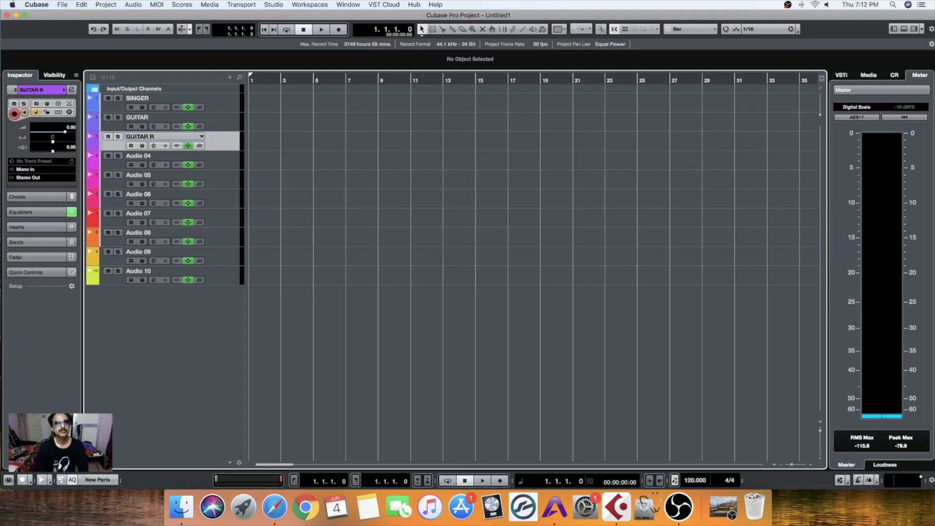
key("Return")
Rename the GUITAR track as GUITAR L.
left_click(129, 119)
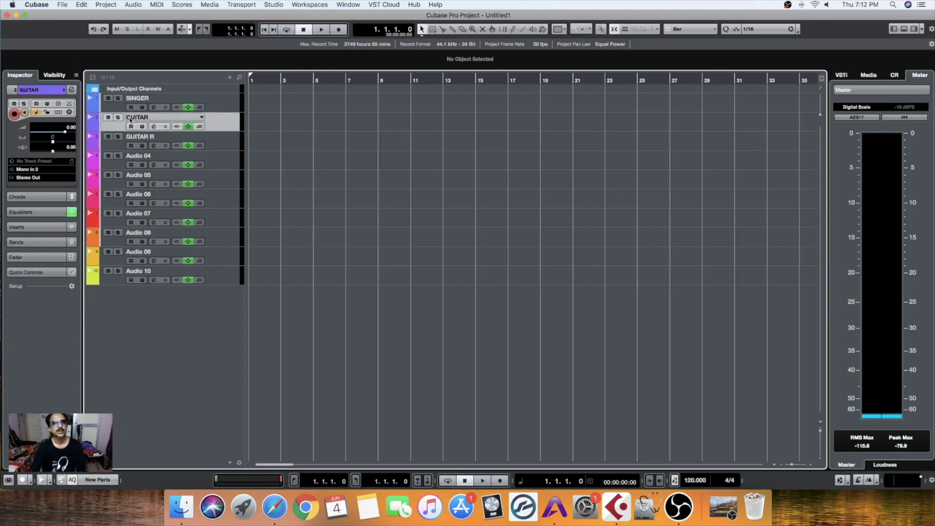
double_click(135, 119)
left_click(153, 117)
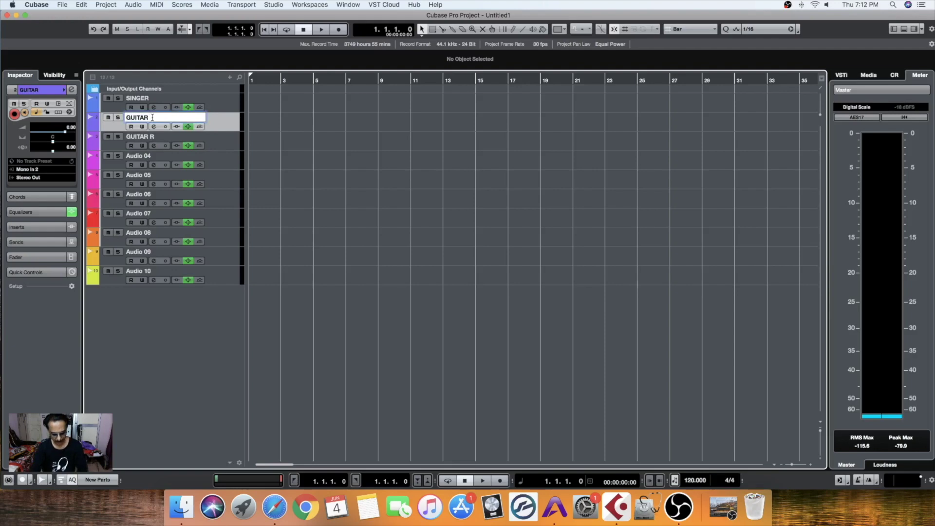
key("Return")
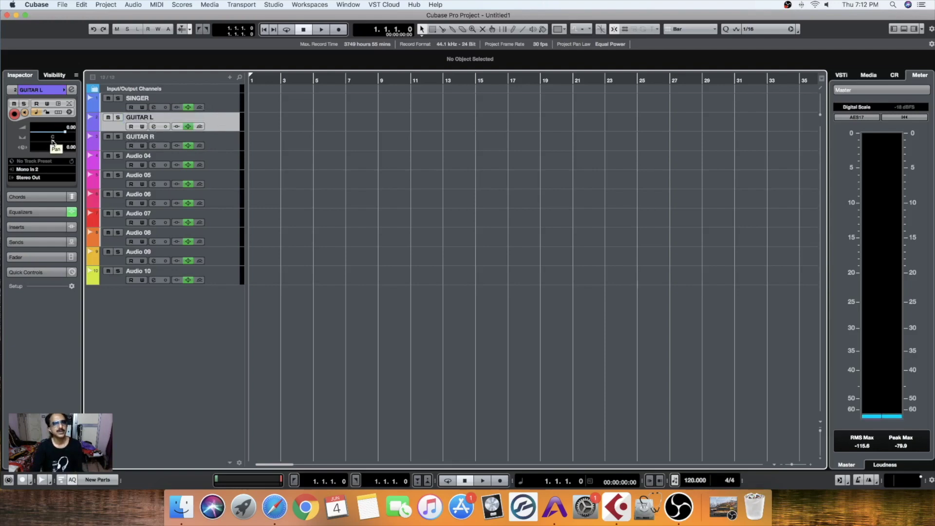
Pan the GUITAR L track to the left and the GUITAR R track to about R70.
left_click_drag(52, 144, 30, 142)
left_click(219, 142)
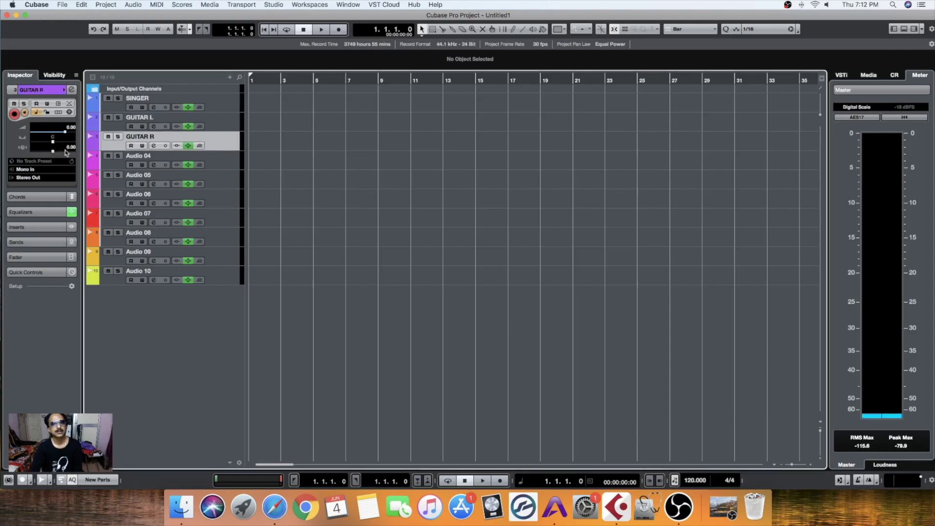
left_click_drag(58, 145, 75, 146)
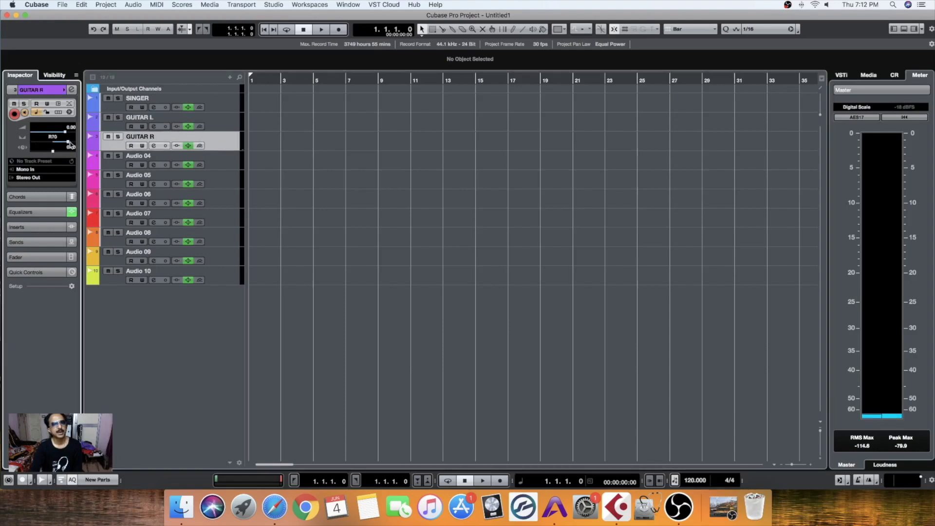
Compare the pan settings of GUITAR L and GUITAR R, and look at the SINGER and Audio 04 tracks.
left_click(214, 128)
left_click(217, 141)
left_click(218, 127)
left_click(217, 141)
left_click(221, 109)
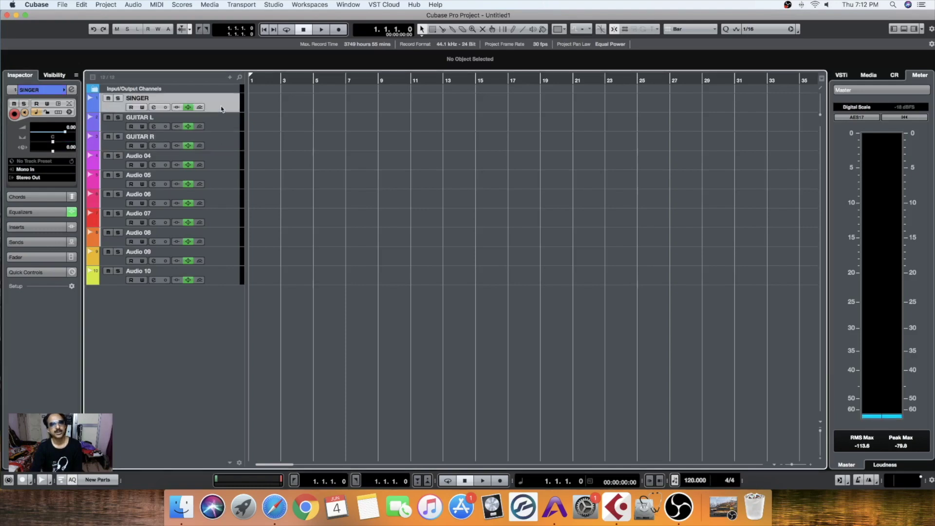
left_click(219, 163)
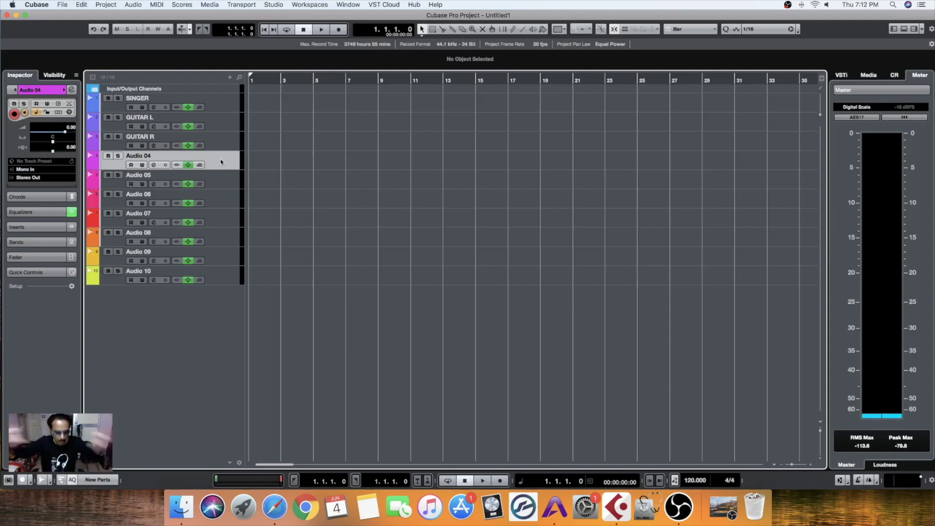
Open the SINGER track's channel settings and switch off its high EQ band.
left_click(216, 103)
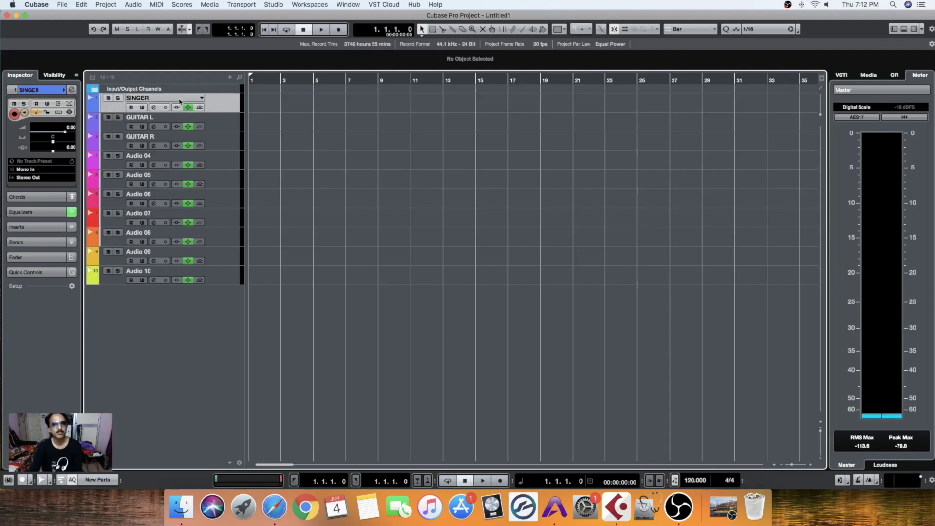
left_click(153, 107)
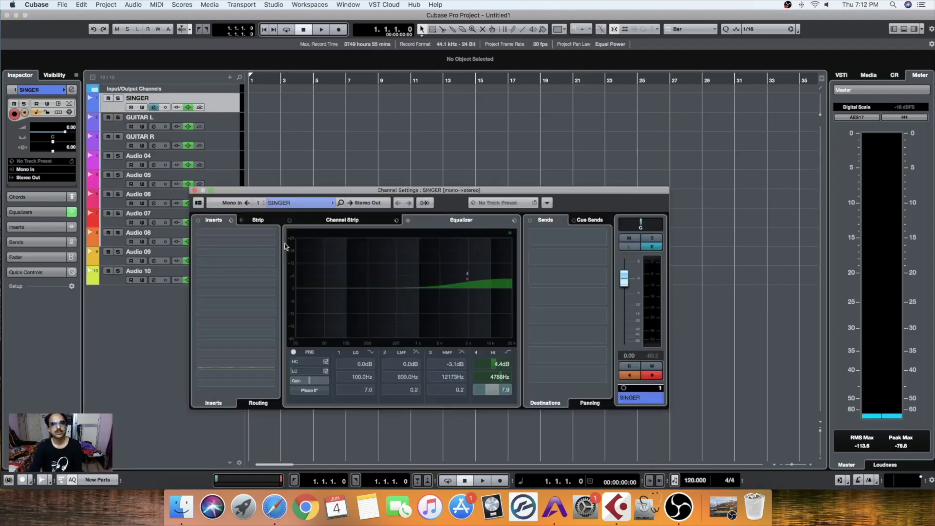
left_click(477, 352)
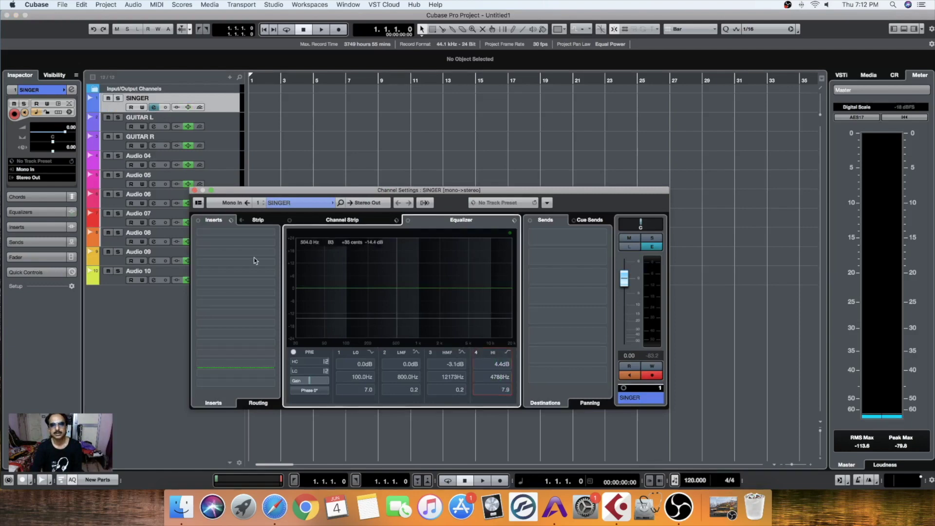
Load the H-Reverb 5.1 effect into SINGER's first insert slot and close the plug-in and channel settings windows.
left_click(272, 233)
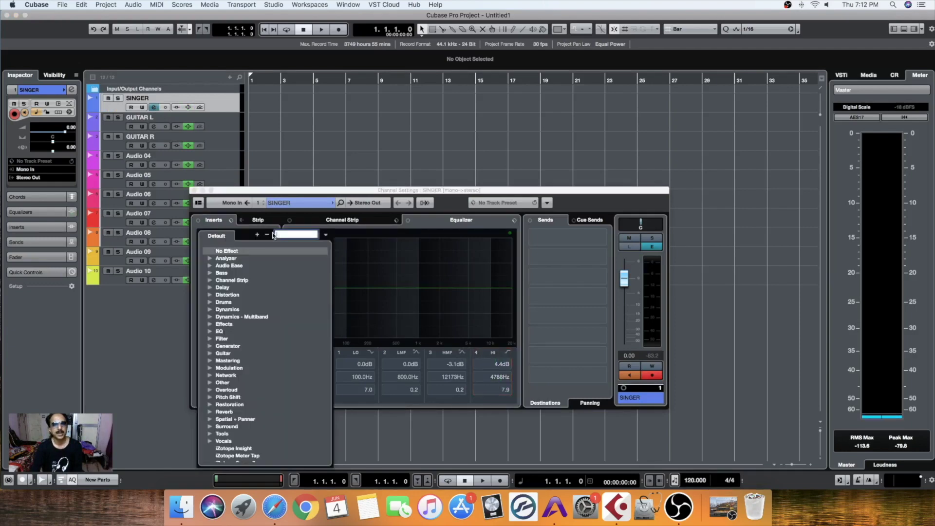
left_click(224, 411)
scroll(242, 322, "down", 5)
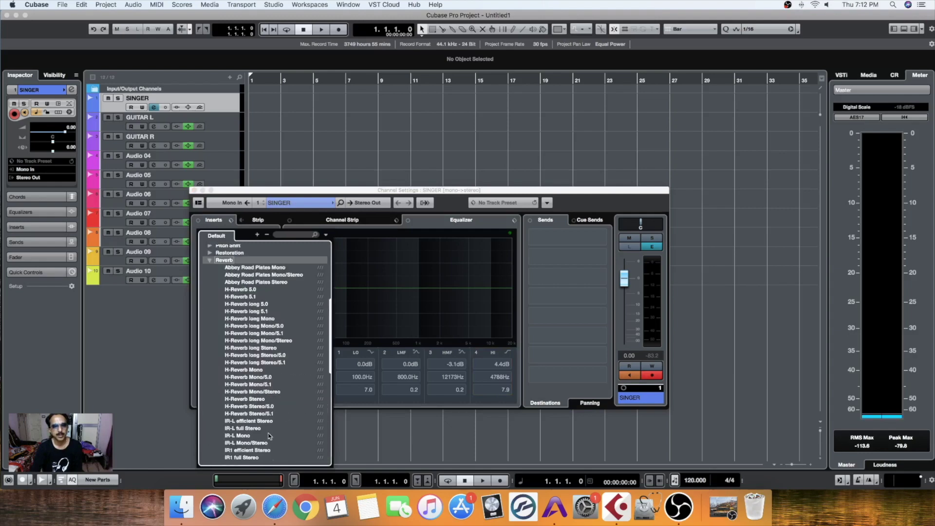
left_click(245, 298)
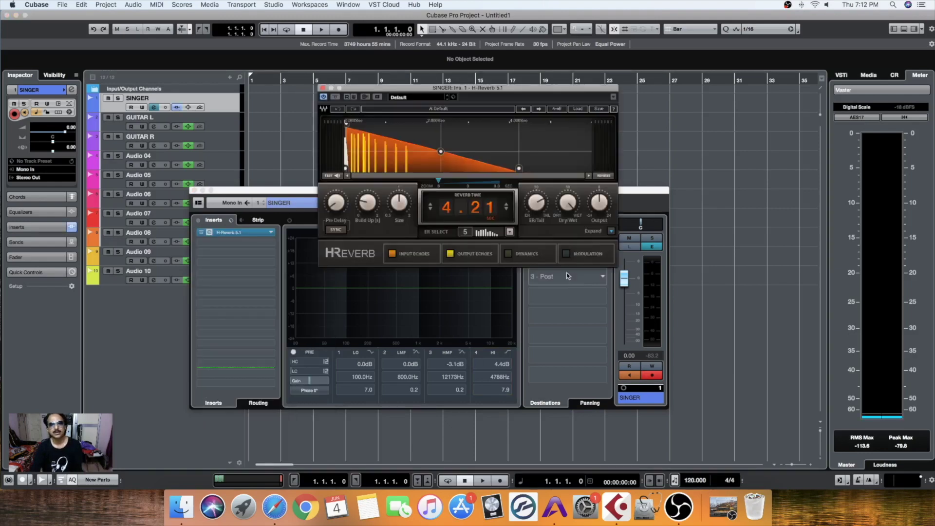
left_click(322, 88)
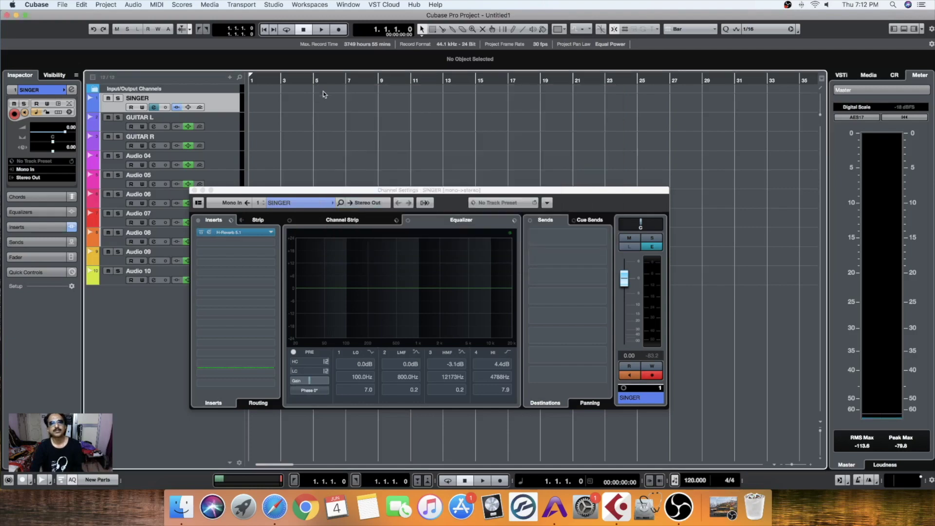
left_click(194, 190)
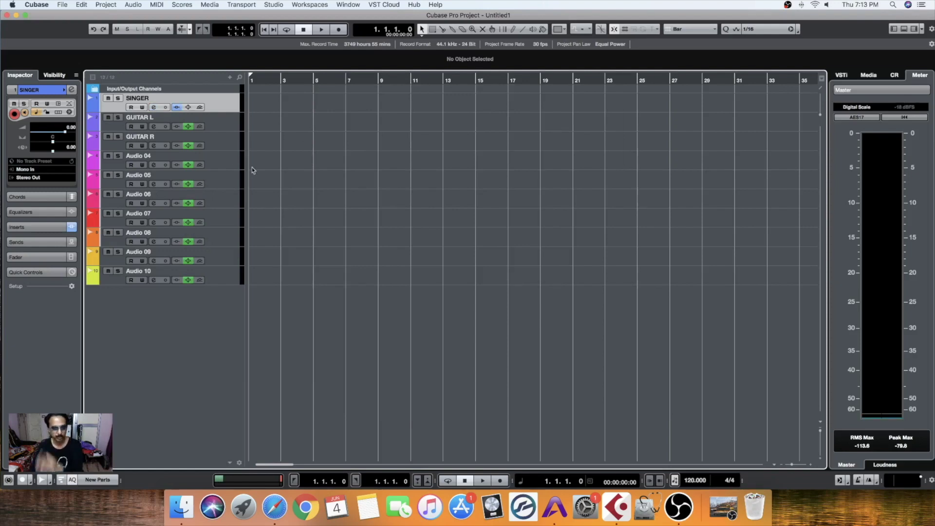
Start saving the project as a template, create a preset folder named with the owner's first name plus TEMP, and open it.
left_click(63, 5)
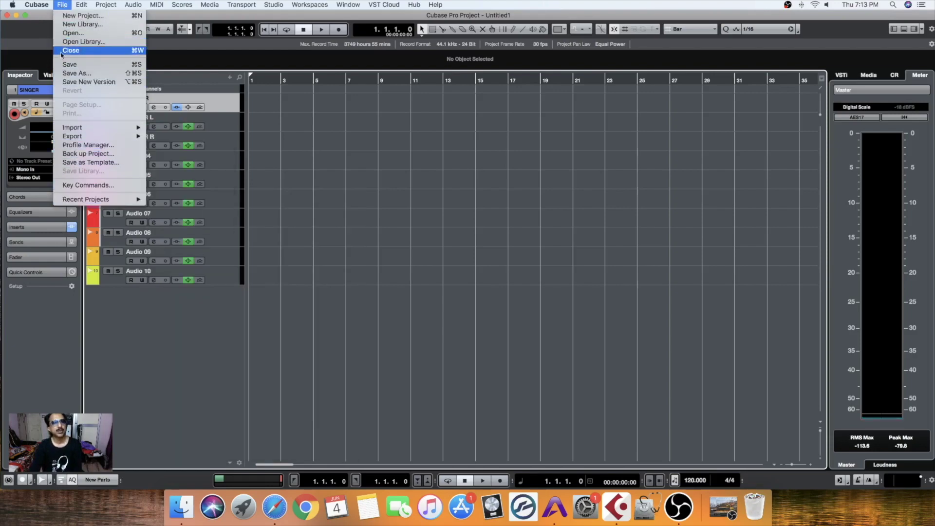
left_click(87, 167)
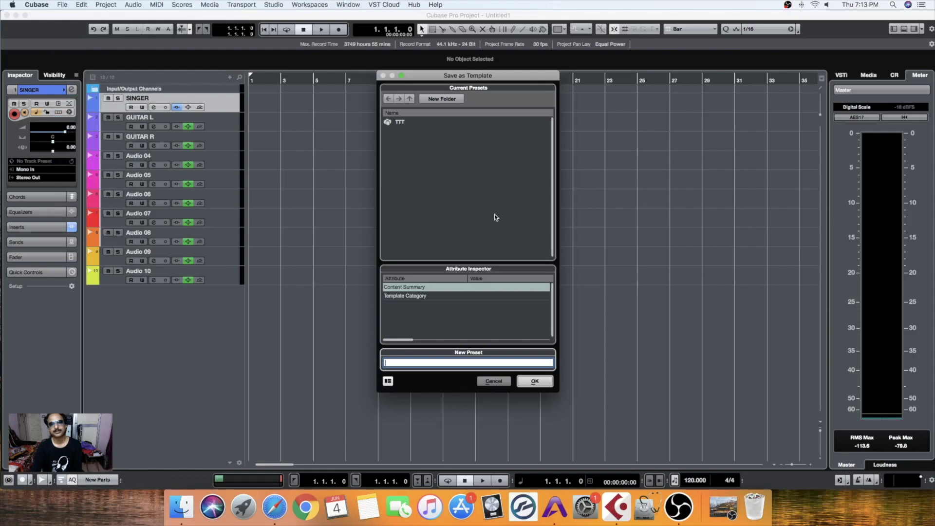
left_click(447, 99)
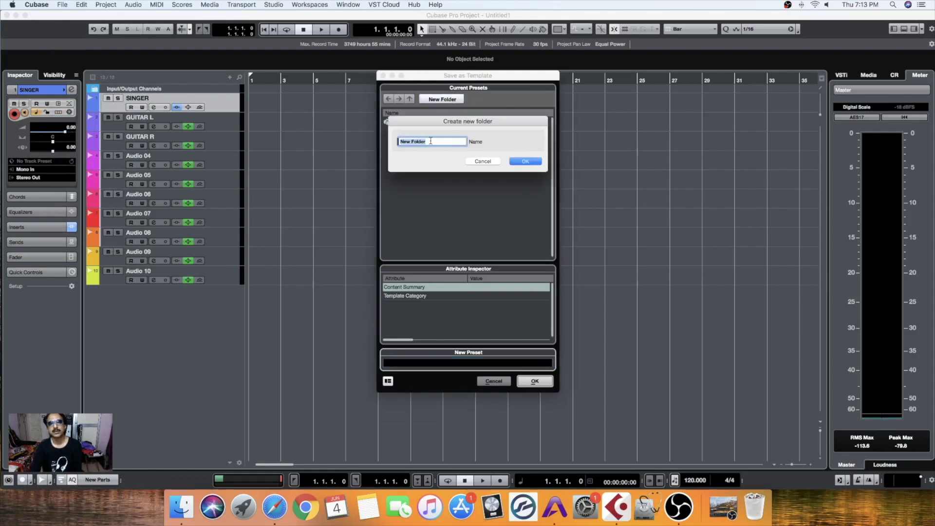
type("ASHISH TEMP")
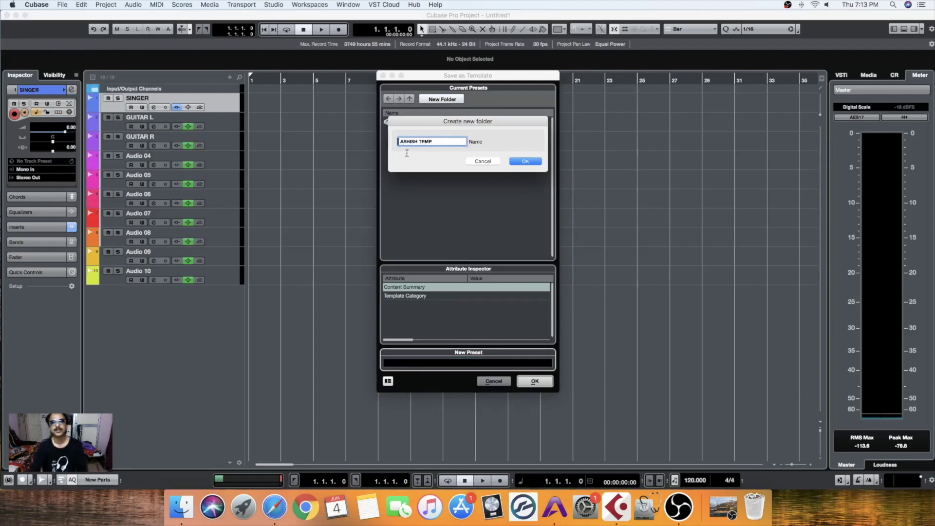
left_click(525, 161)
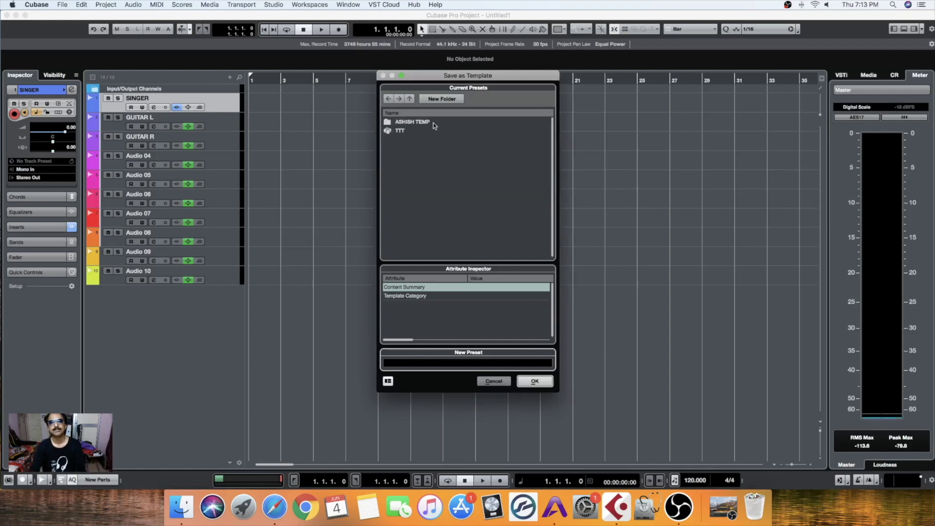
left_click(425, 123)
double_click(425, 123)
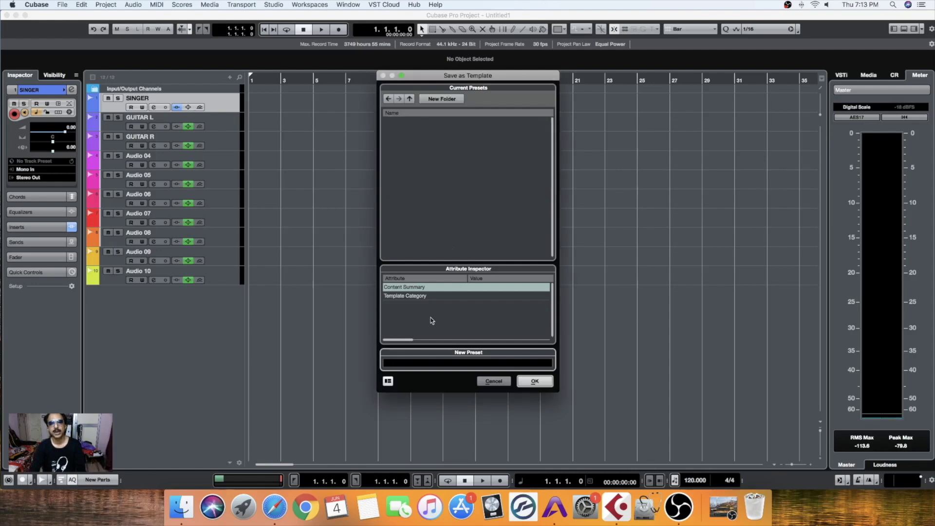
Name the template preset with the owner's short name plus TEMP and save it in the opened preset folder.
left_click(414, 298)
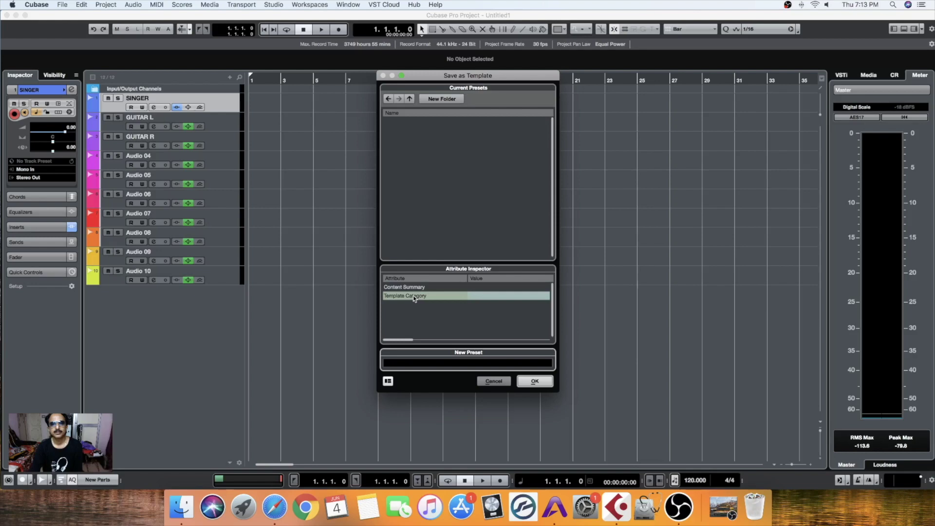
left_click(402, 363)
type("AS")
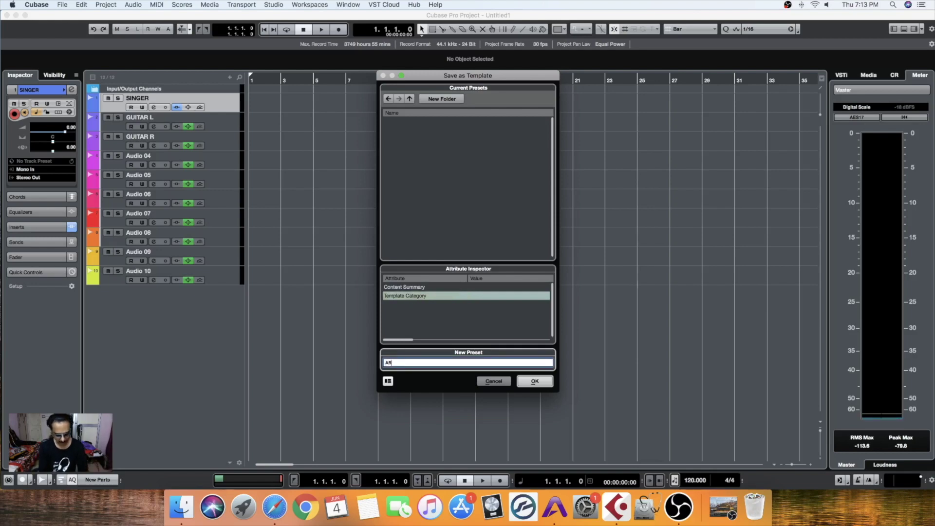
type("H TEMP")
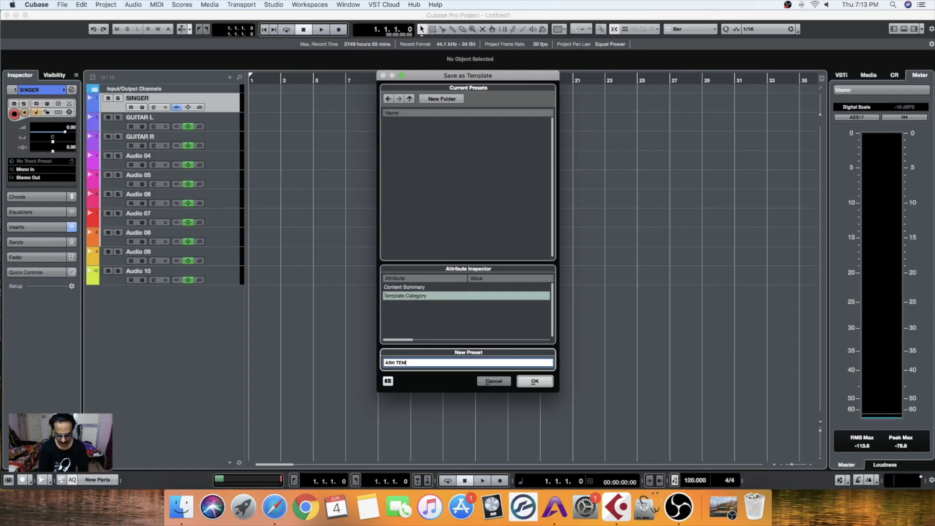
left_click(535, 381)
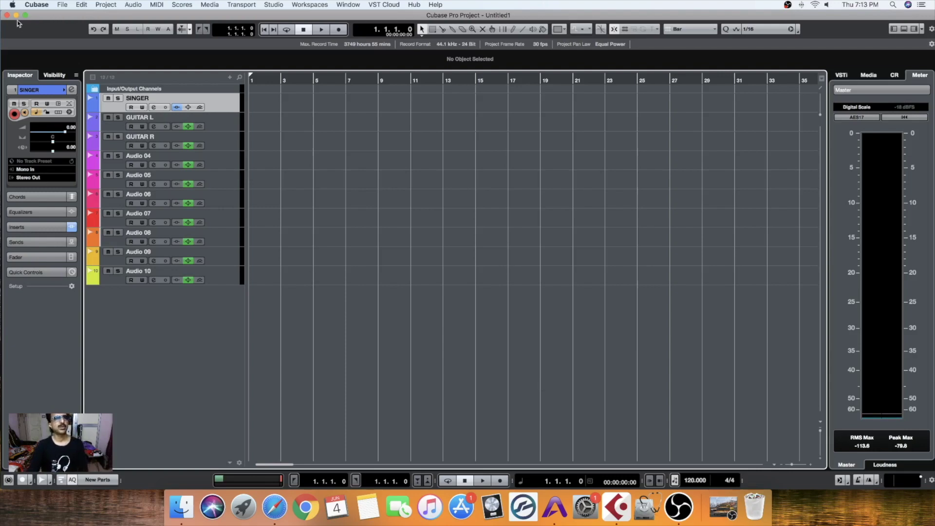
Save the project as LETS DO TEMP.cpr in the LETS DO TEMP folder on the SEGATE ONE drive, and close the project.
left_click(61, 5)
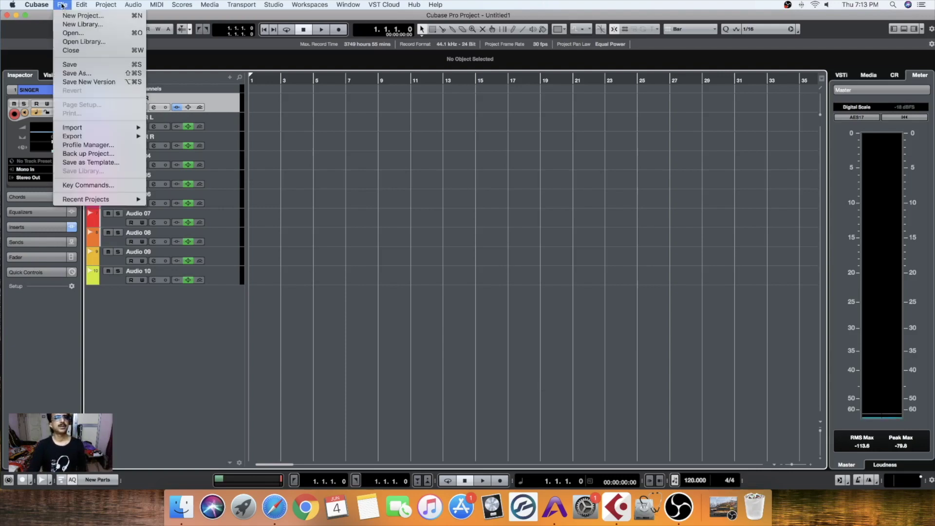
left_click(69, 64)
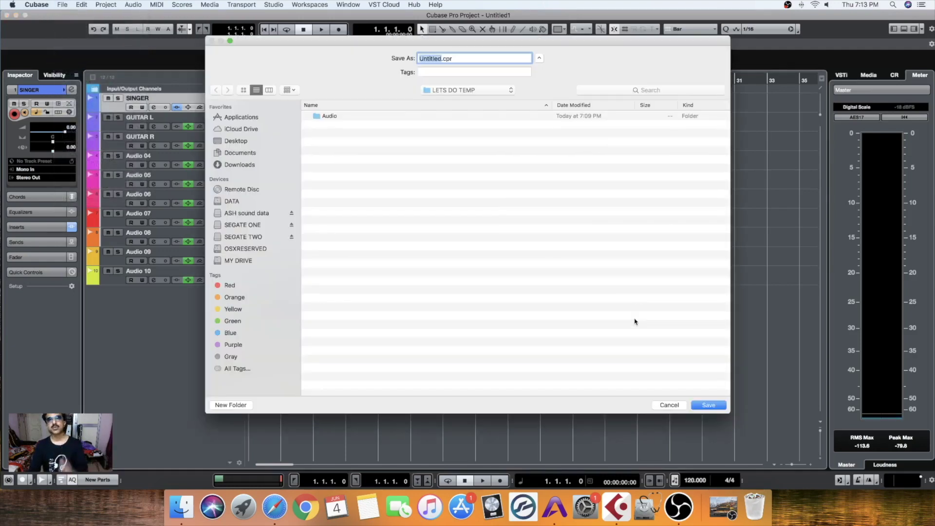
left_click(248, 225)
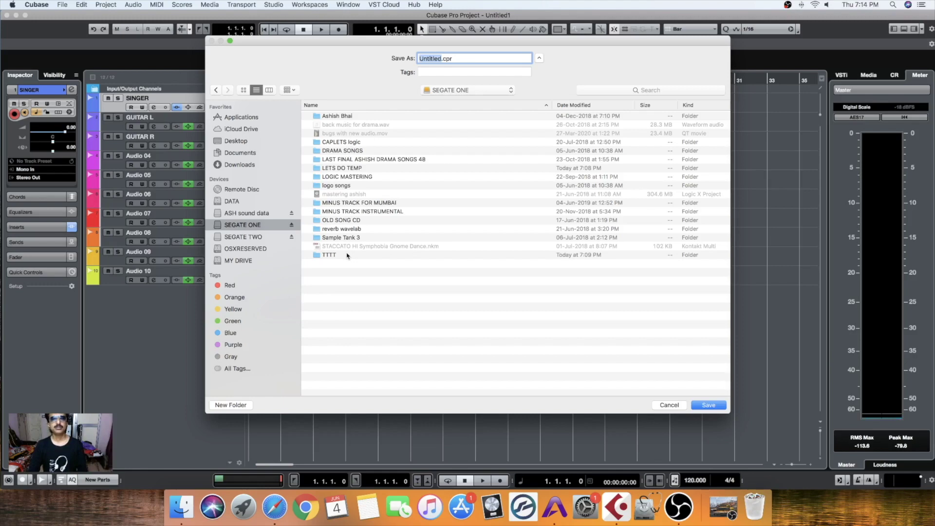
left_click(350, 168)
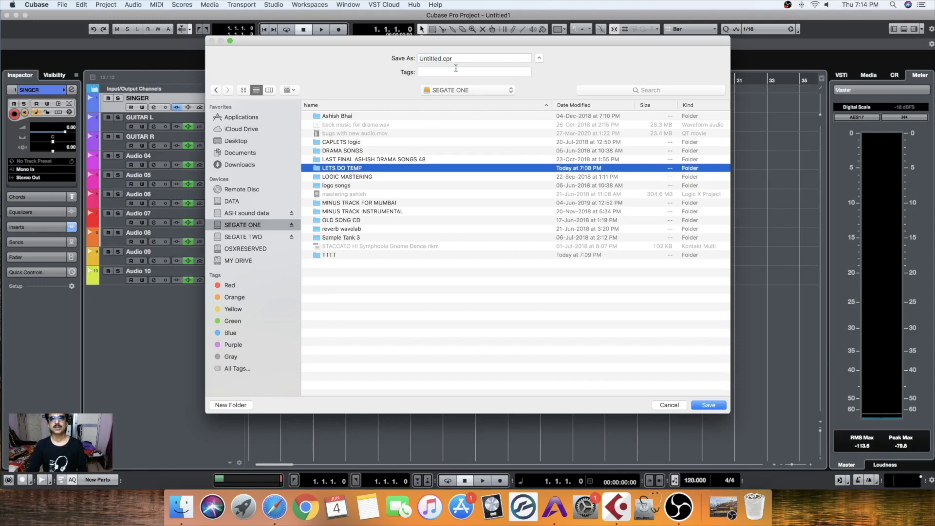
left_click(441, 59)
left_click_drag(440, 59, 417, 58)
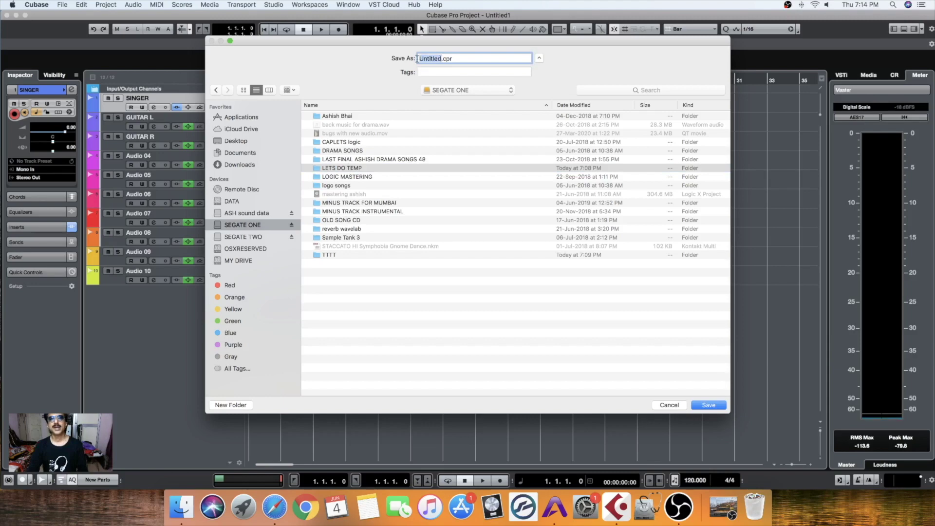
type("LET")
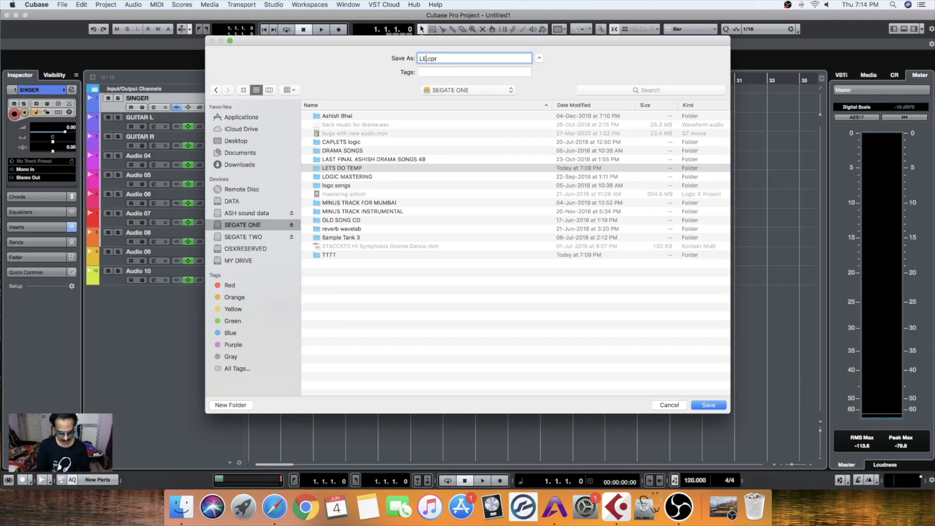
type("S DO TEM")
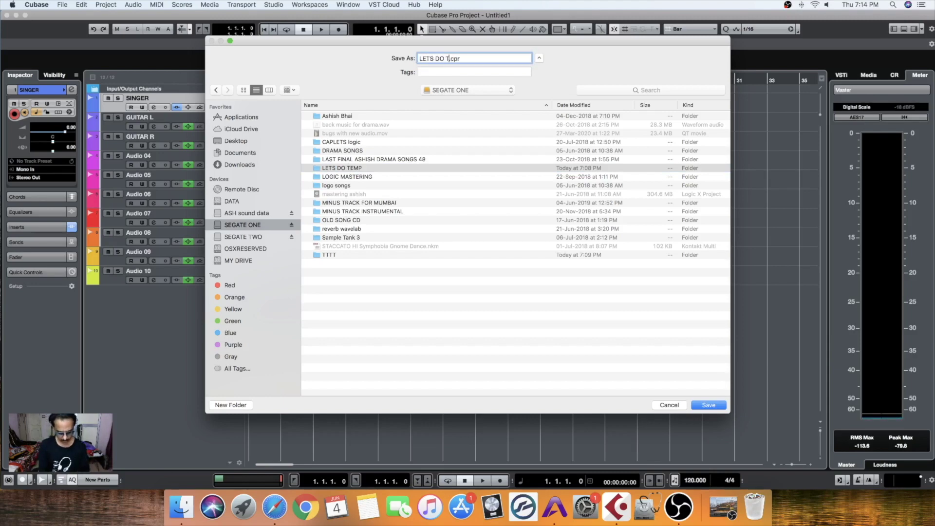
type("P")
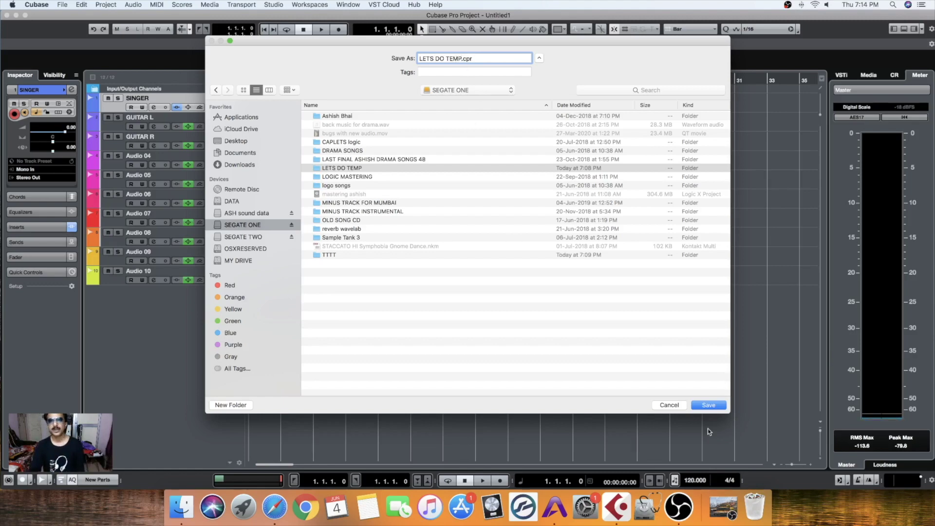
left_click(706, 405)
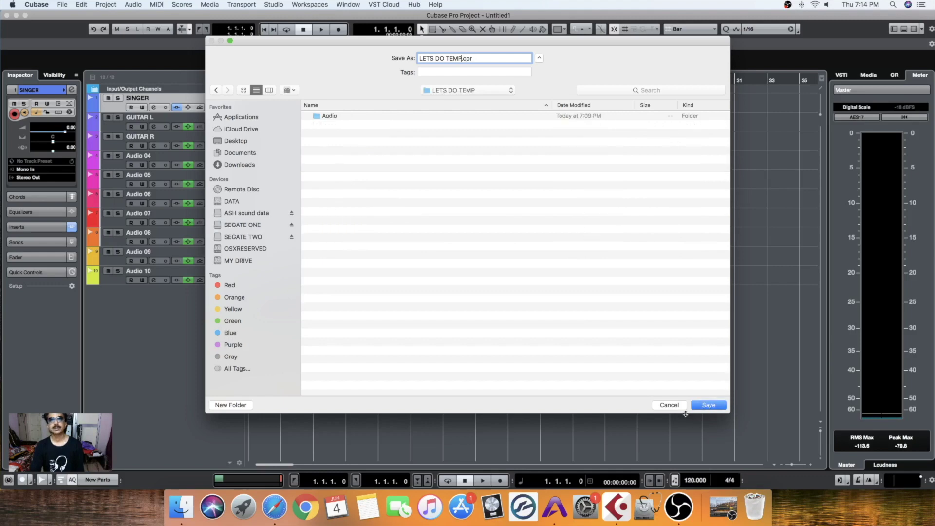
left_click(708, 406)
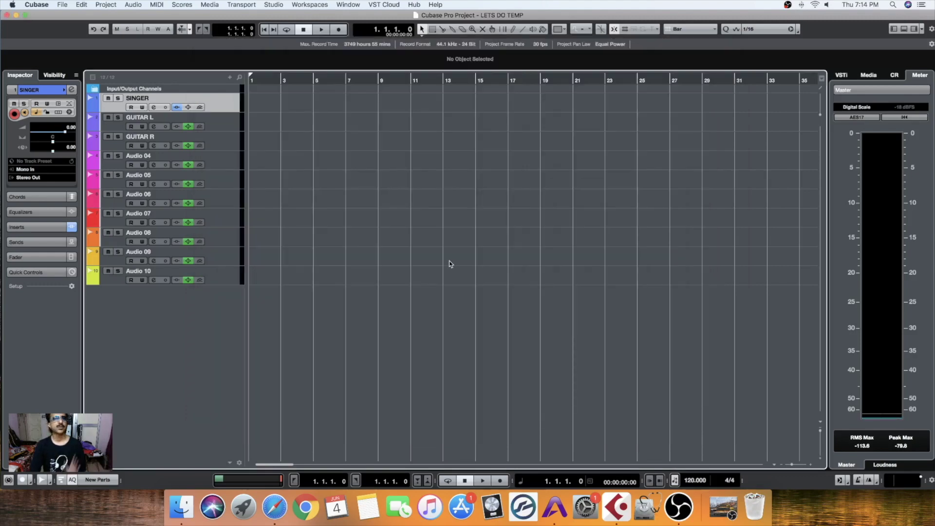
left_click(7, 15)
Create a desktop folder named MOBILE SONG, place it below the MODES PIC folder, and switch back to Cubase.
right_click(348, 174)
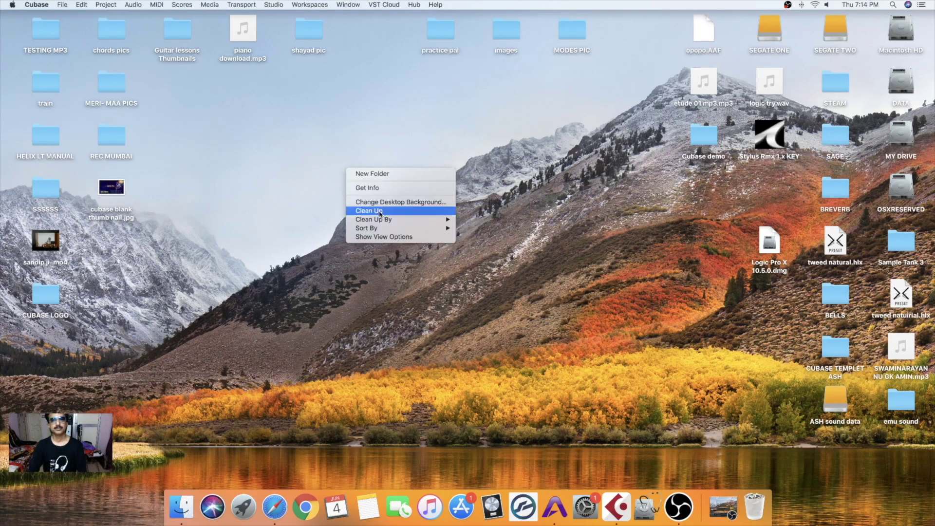
left_click(380, 214)
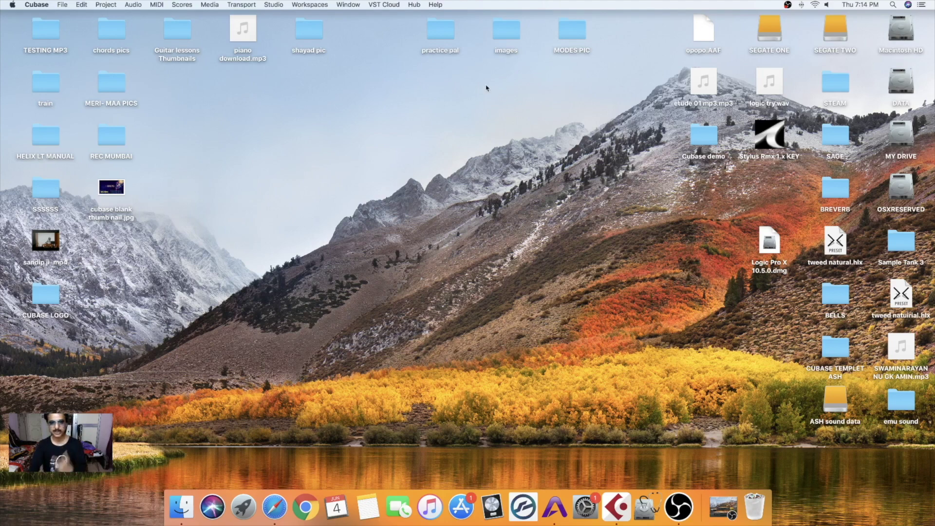
right_click(394, 120)
left_click(438, 125)
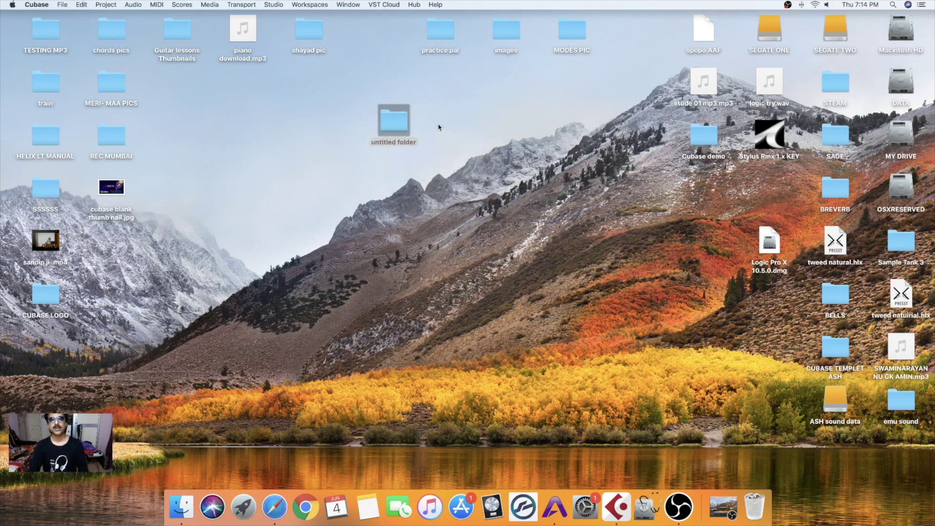
left_click(399, 144)
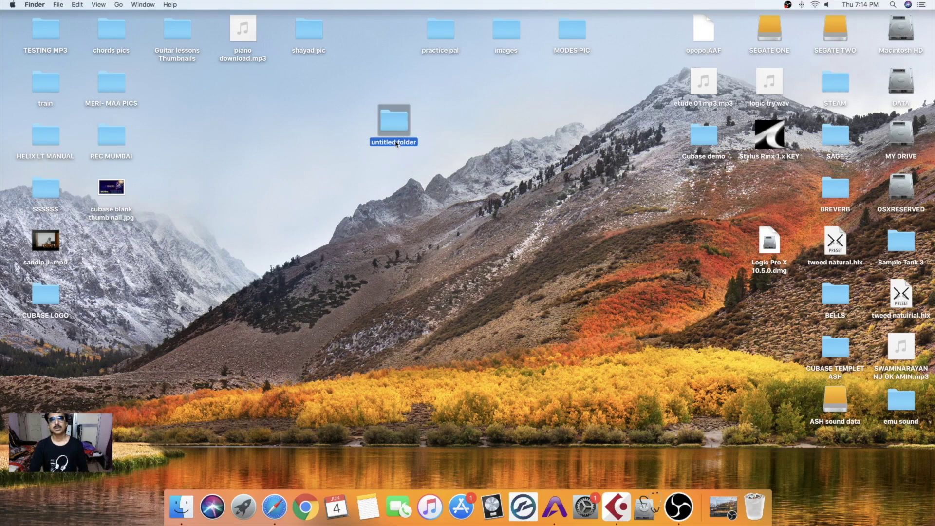
right_click(396, 143)
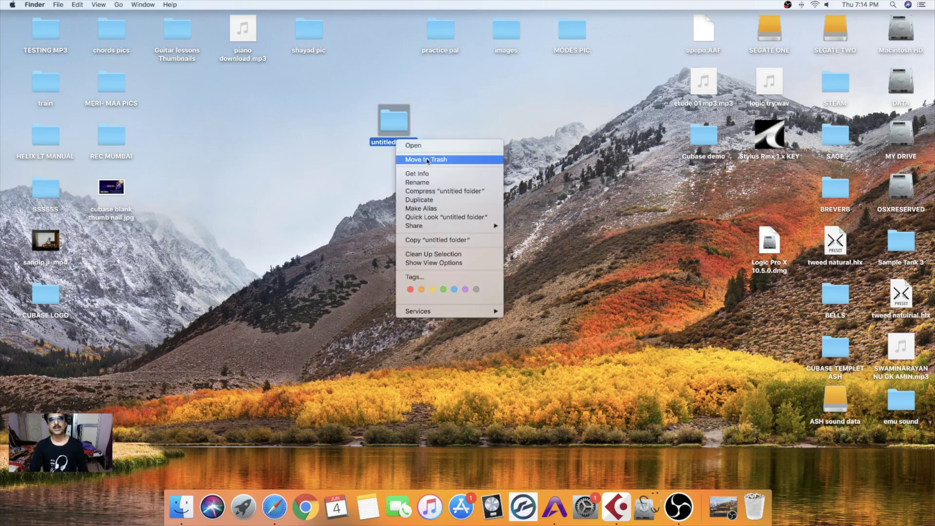
left_click(399, 181)
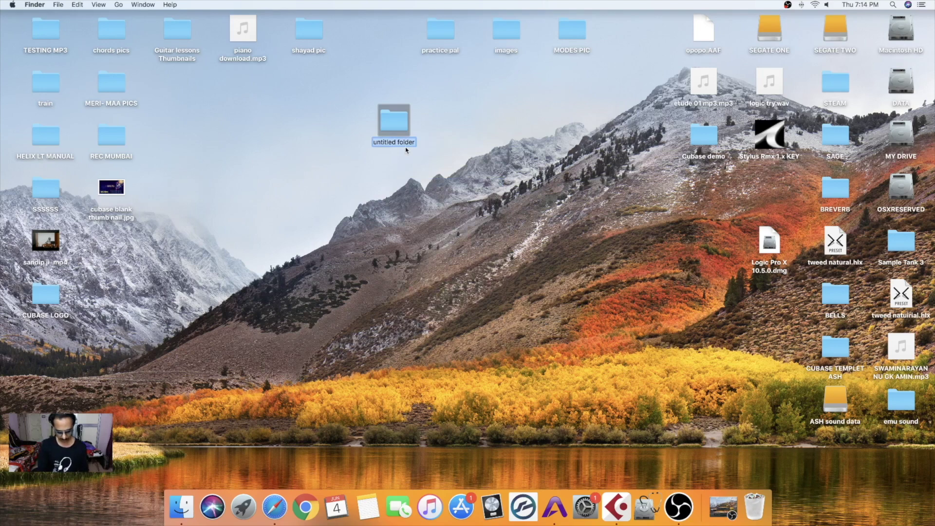
type("MOBILE SONG")
key("Return")
left_click_drag(403, 121, 593, 108)
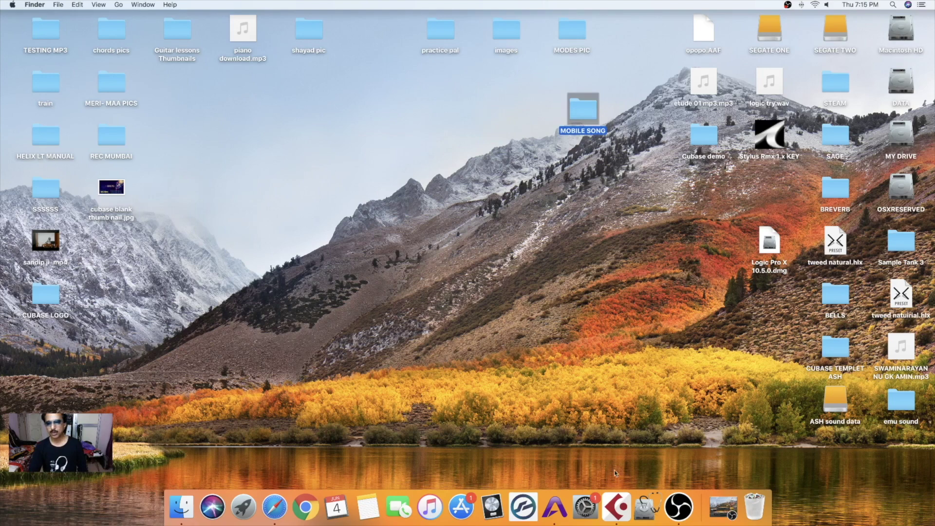
left_click(616, 506)
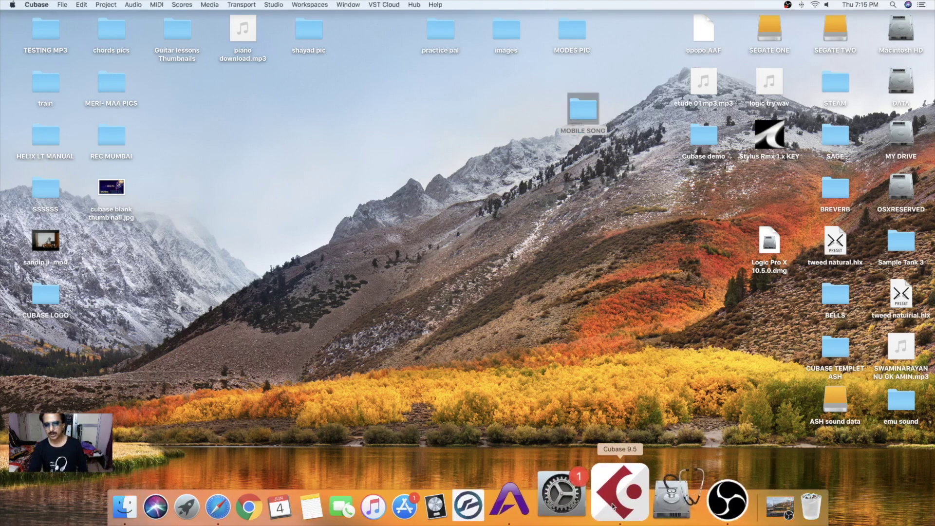
left_click(61, 4)
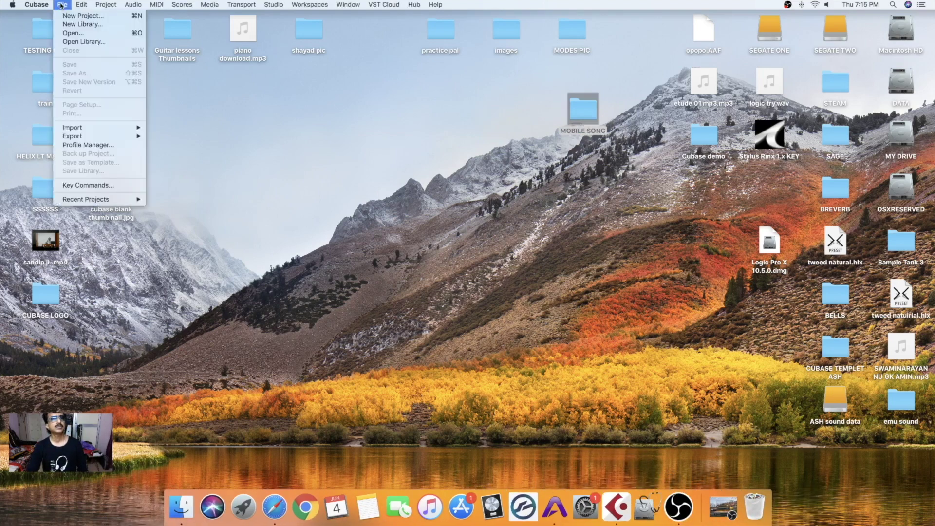
left_click(72, 33)
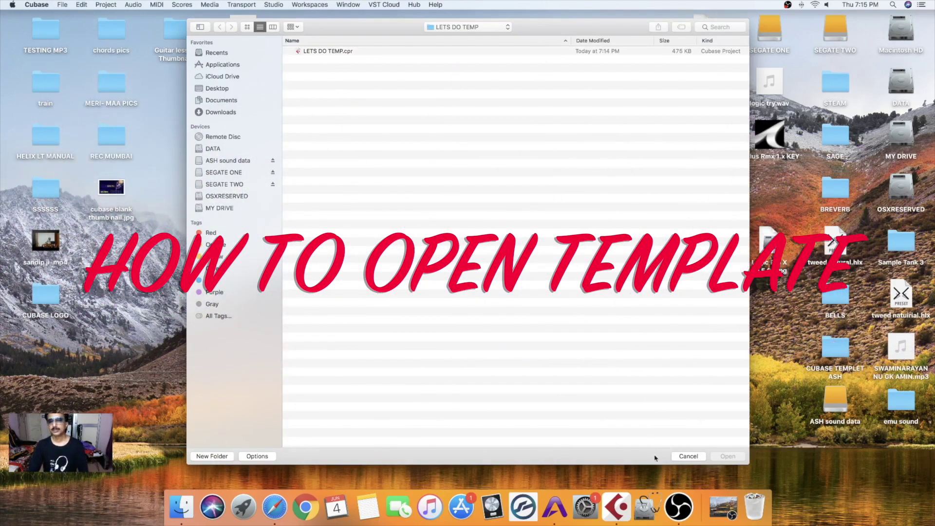
left_click(687, 456)
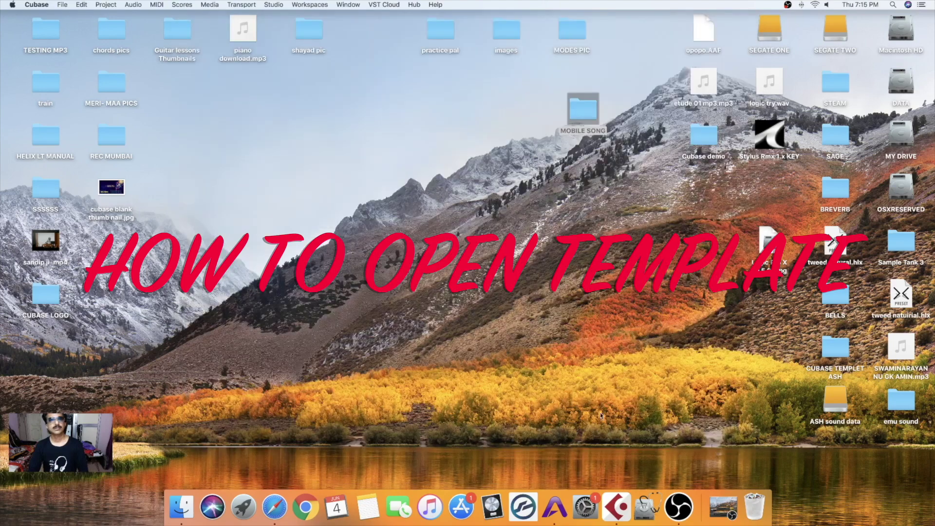
Create a new project from the saved template named with the owner's short name plus TEMP, using the LETS DO TEMP folder as project location.
left_click(58, 5)
left_click(76, 15)
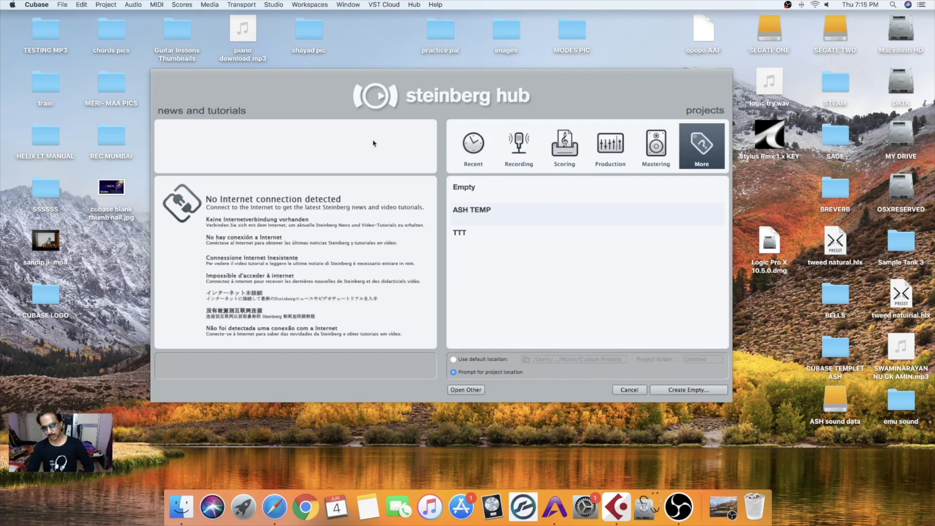
left_click(482, 213)
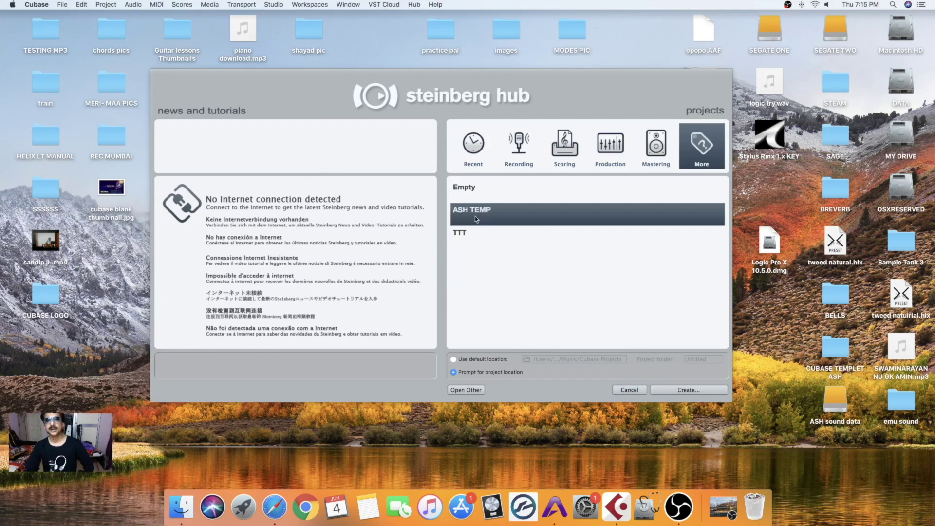
left_click(686, 388)
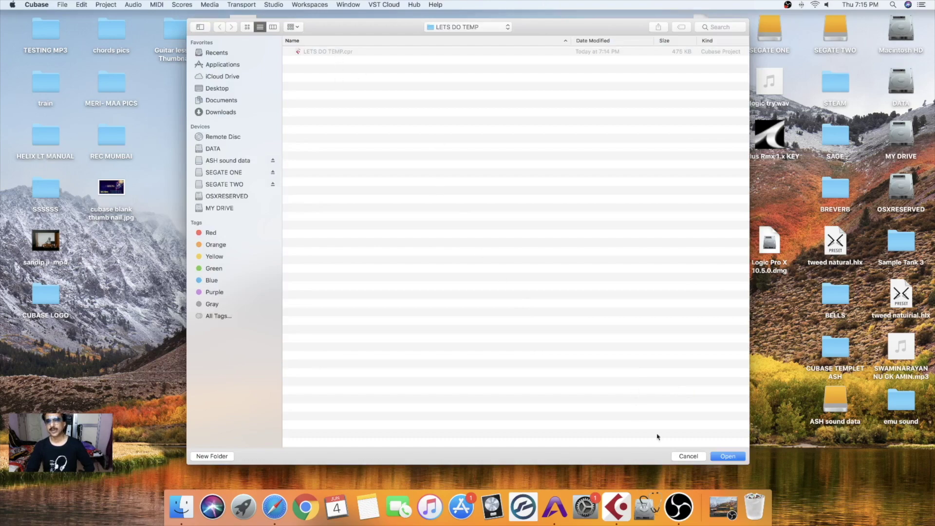
left_click(728, 457)
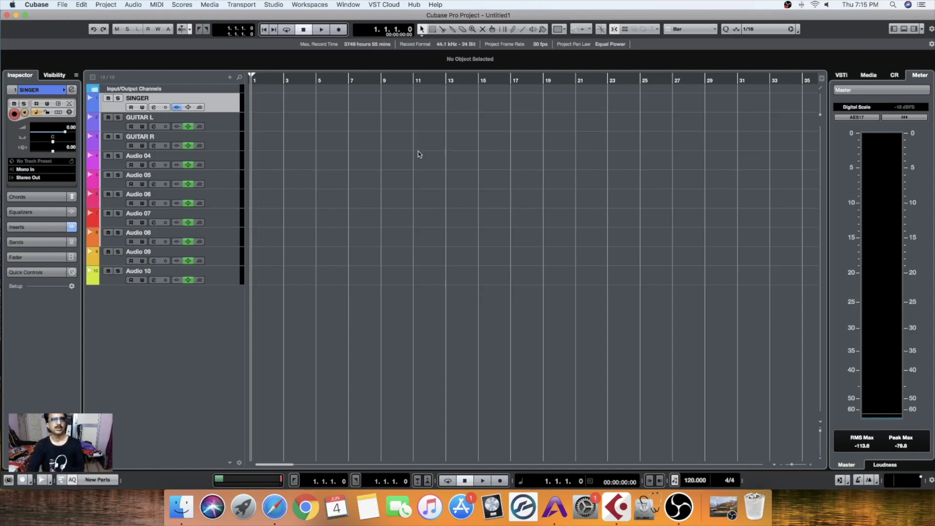
Save the new project as MOBILE SONG in the MOBILE SONG folder on the desktop.
left_click(62, 5)
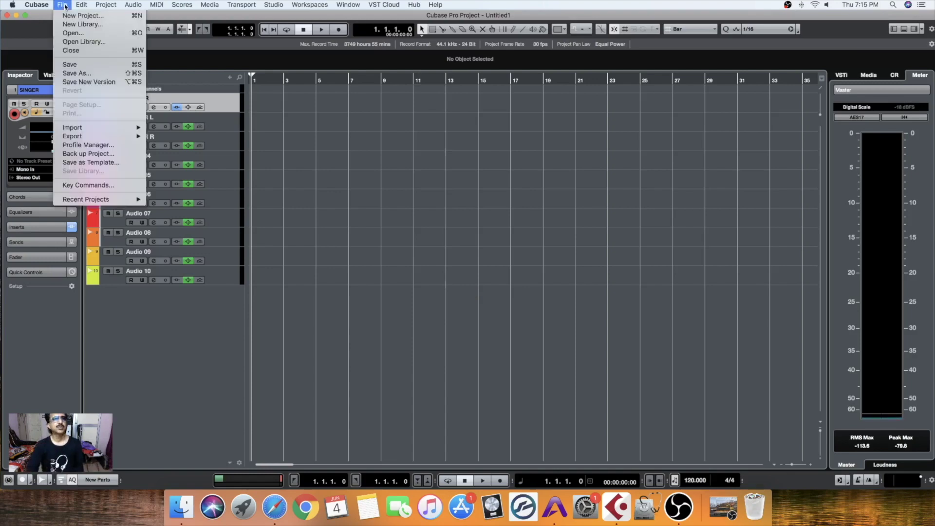
left_click(73, 65)
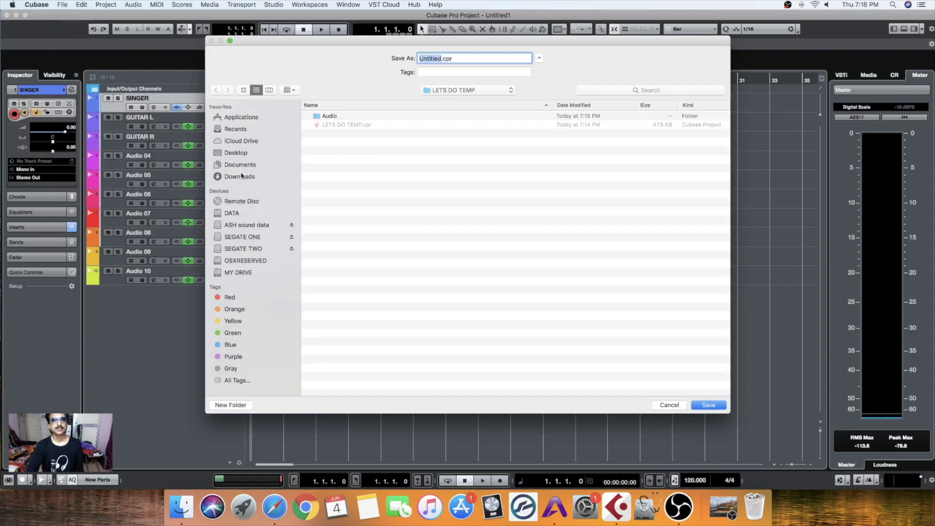
left_click(238, 153)
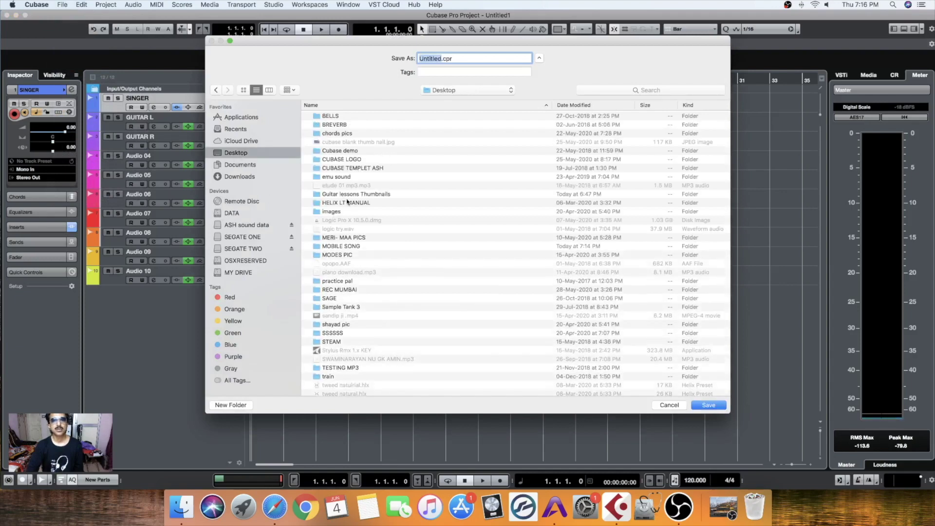
left_click(341, 311)
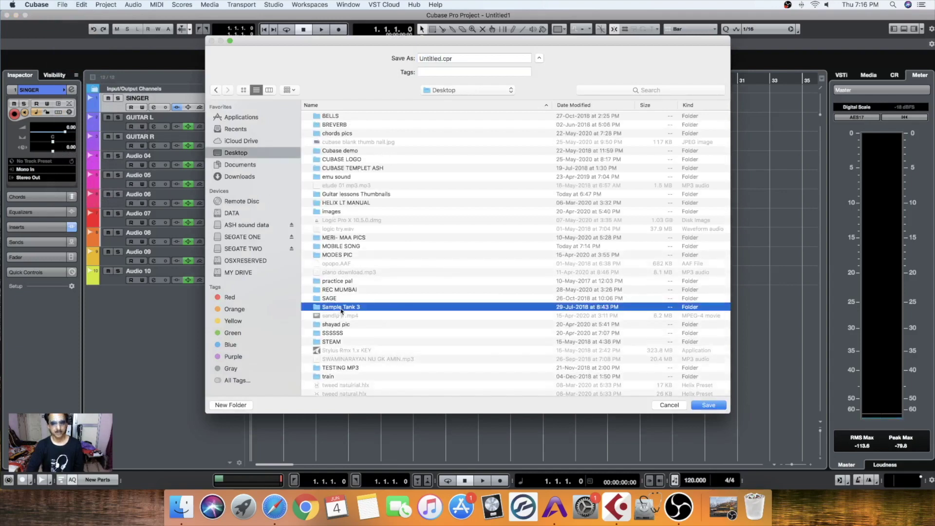
key("m")
left_click(349, 248)
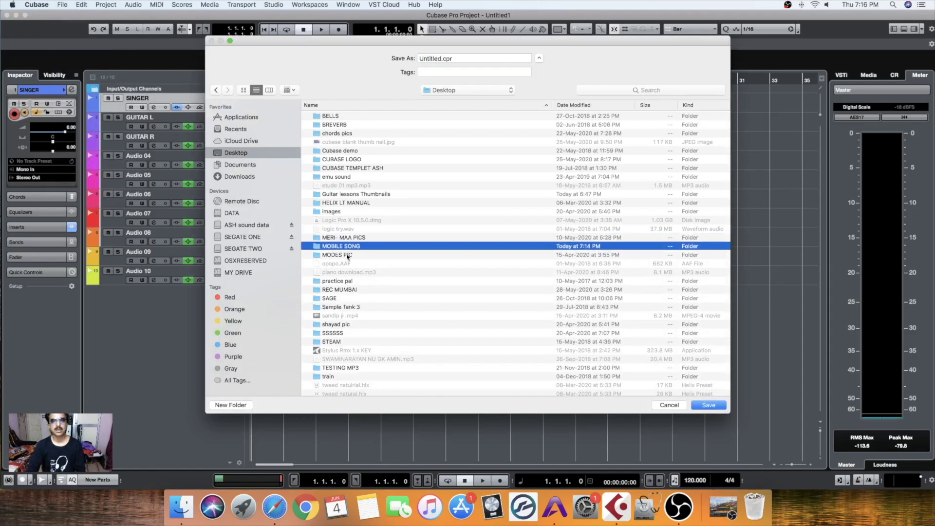
double_click(347, 247)
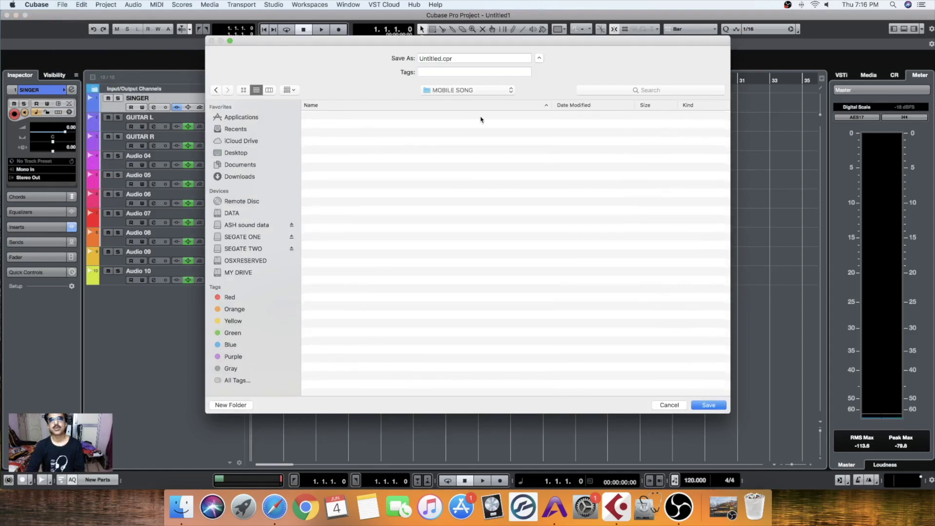
left_click(438, 58)
left_click_drag(441, 58, 412, 58)
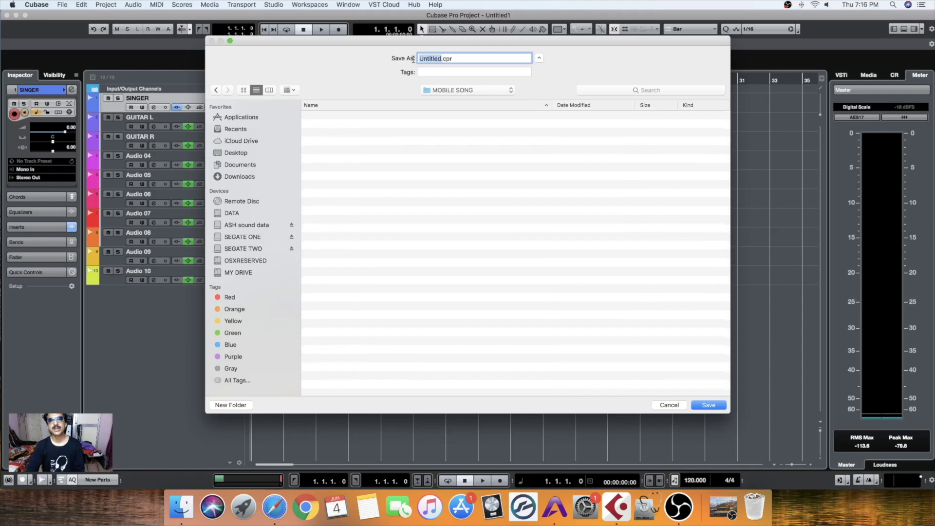
type("MOBILE SONG")
left_click(713, 406)
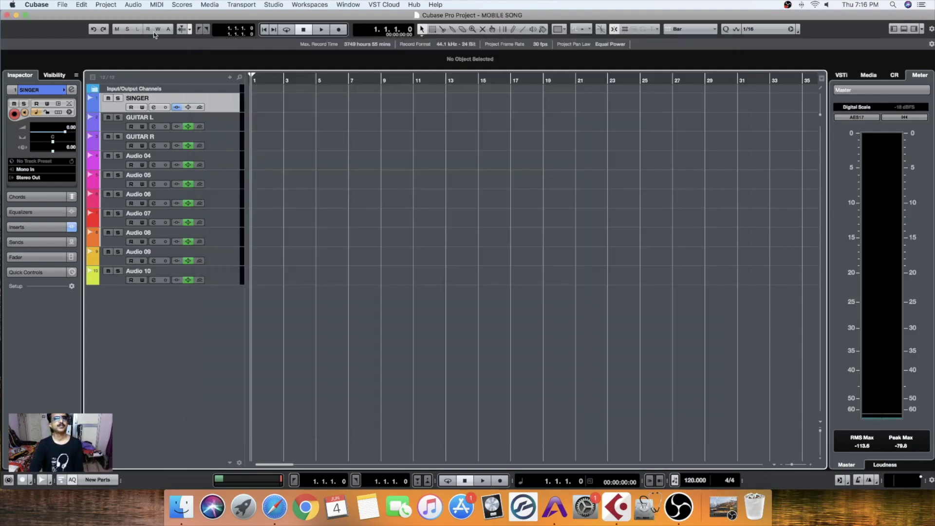
Close the project and reopen MOBILE SONG.cpr from the MOBILE SONG folder on the desktop.
left_click_drag(125, 15, 143, 25)
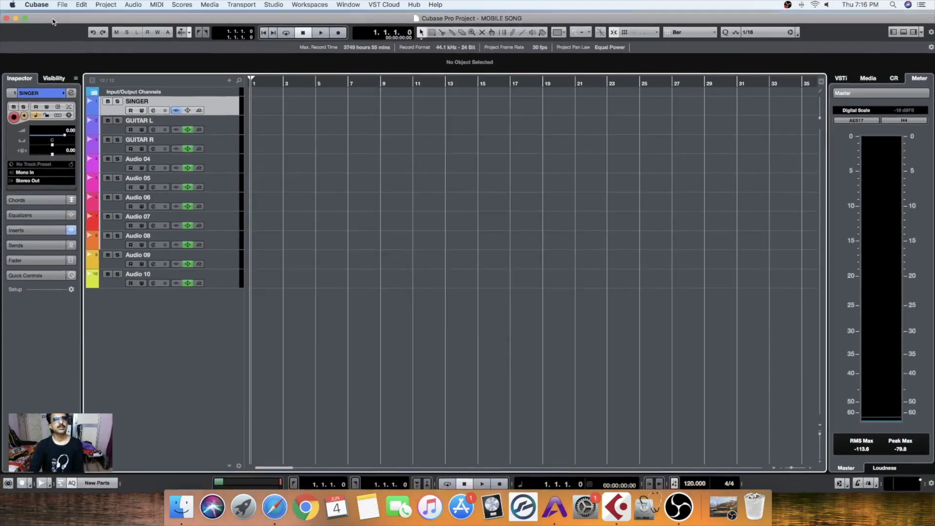
left_click_drag(74, 27, 54, 15)
left_click(6, 15)
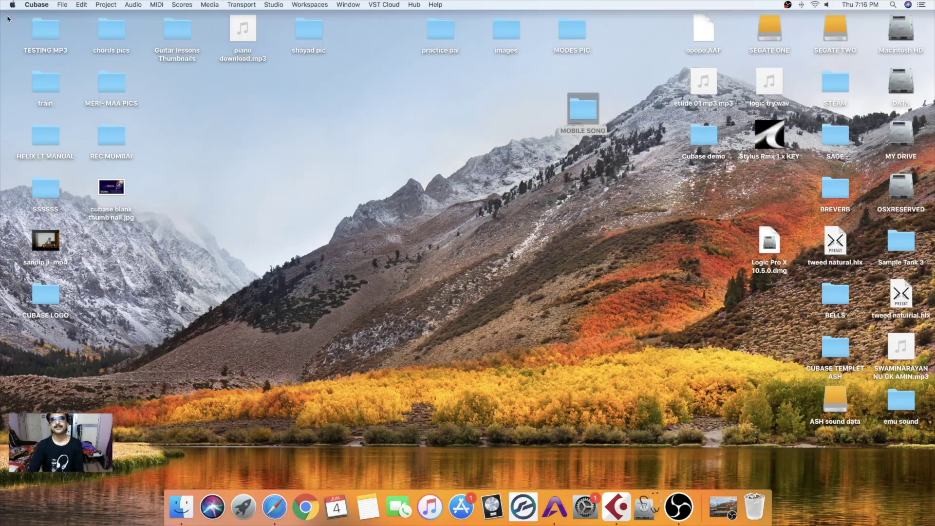
double_click(591, 108)
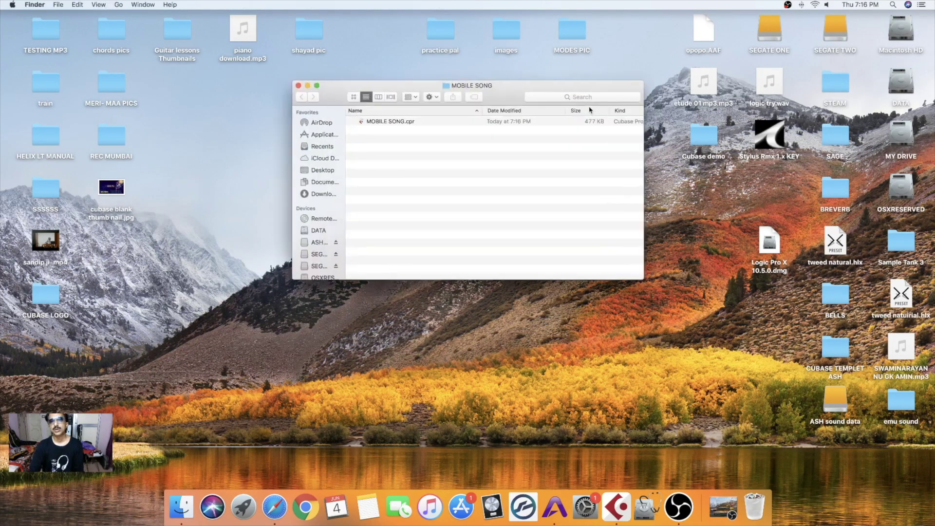
left_click(397, 123)
double_click(409, 124)
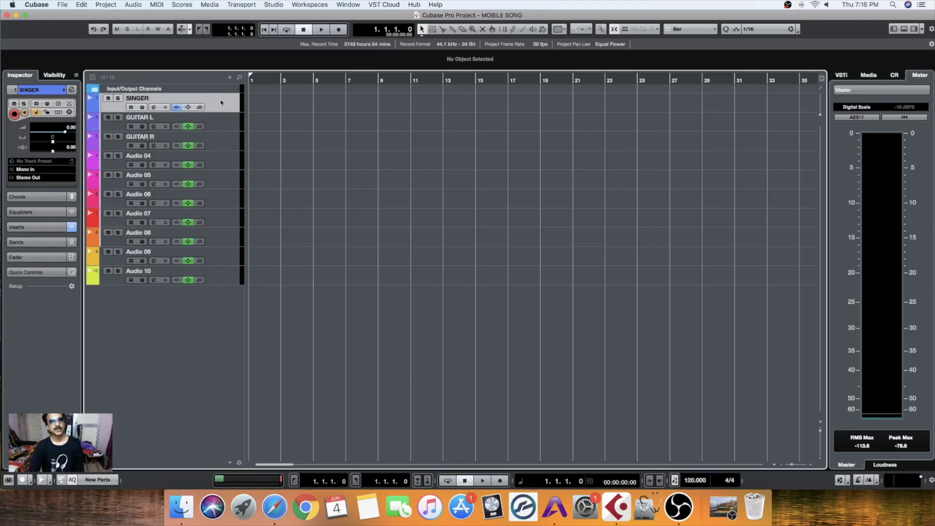
Check the guitar, SINGER and Audio 10 tracks of the reopened project, and close the project and its folder window.
left_click(218, 128)
left_click(217, 144)
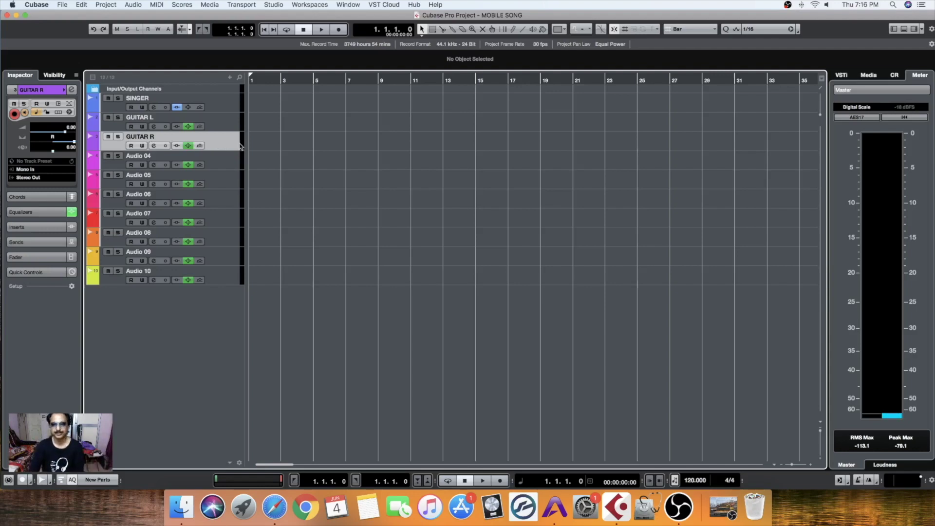
left_click(233, 109)
left_click(231, 283)
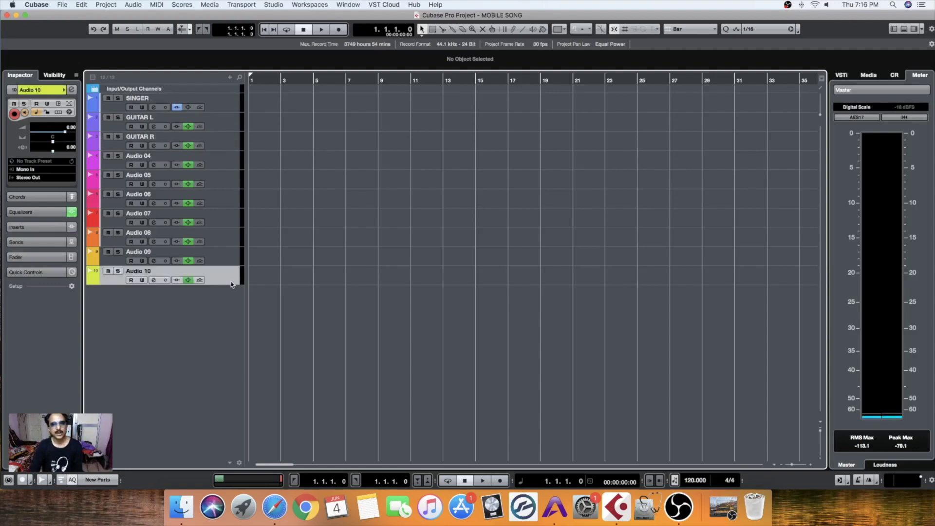
left_click(6, 15)
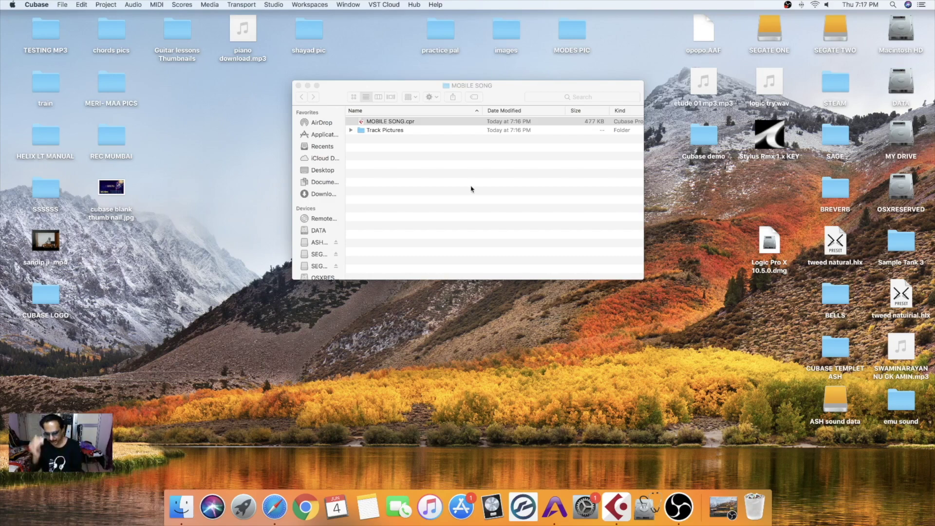
left_click(298, 86)
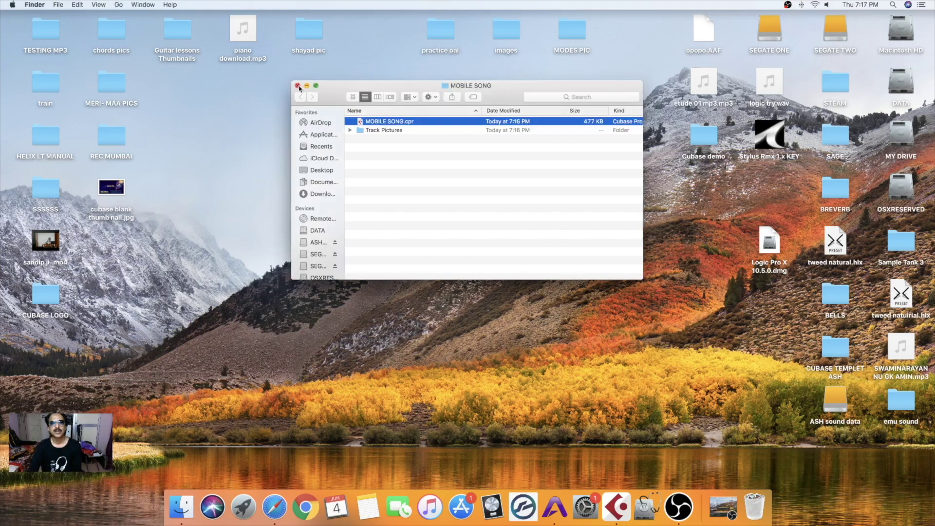
View the contents of the SEGATE ONE and SEGATE TWO drives as possible project locations, and close their windows.
double_click(838, 32)
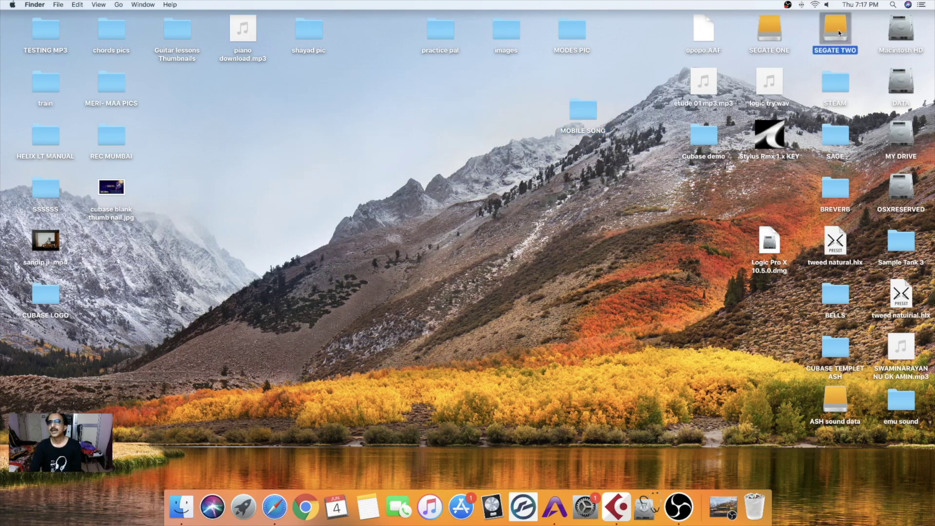
left_click(374, 61)
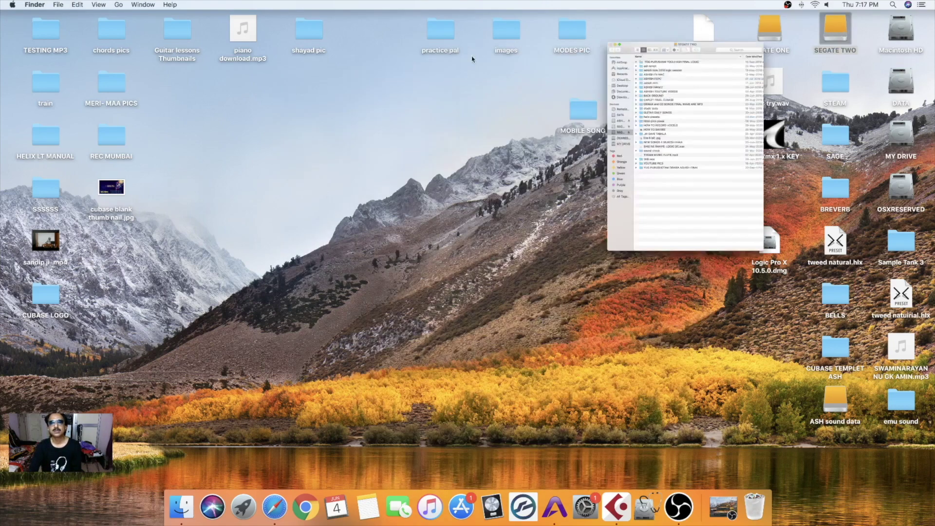
double_click(769, 33)
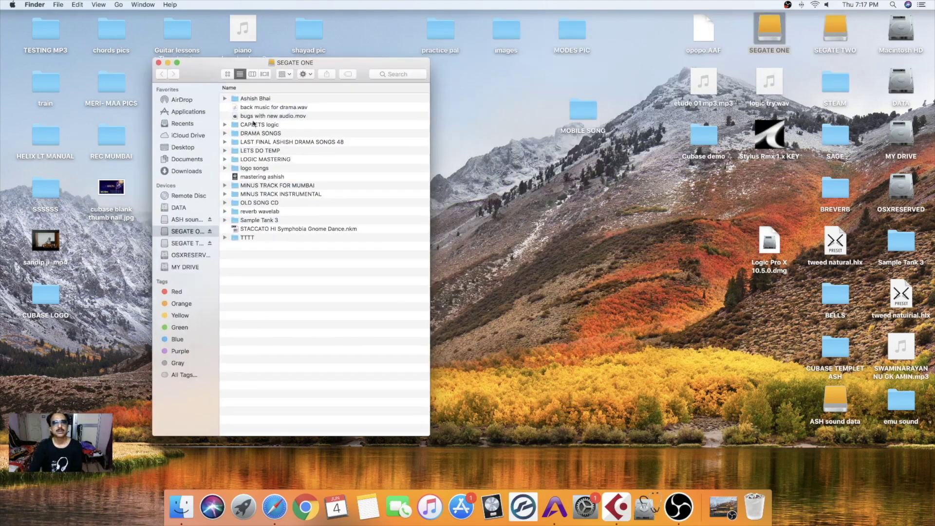
left_click(247, 238)
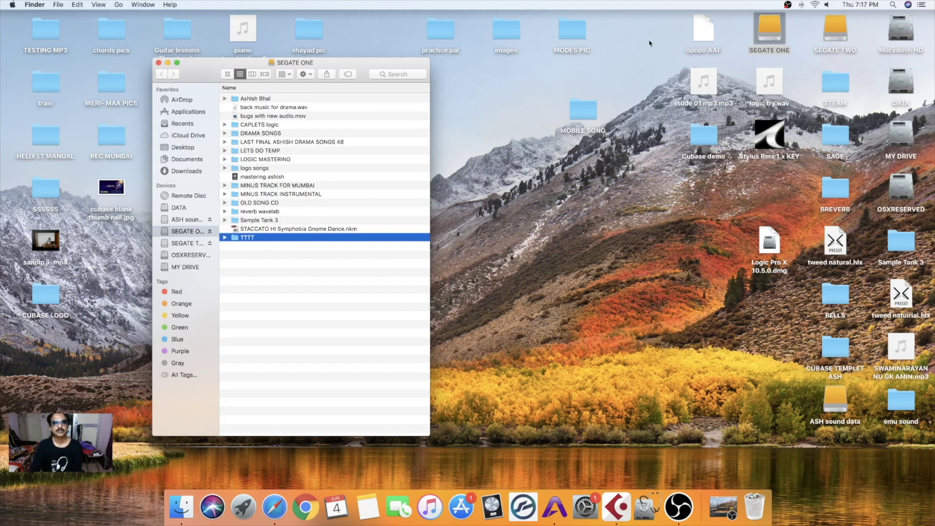
double_click(834, 33)
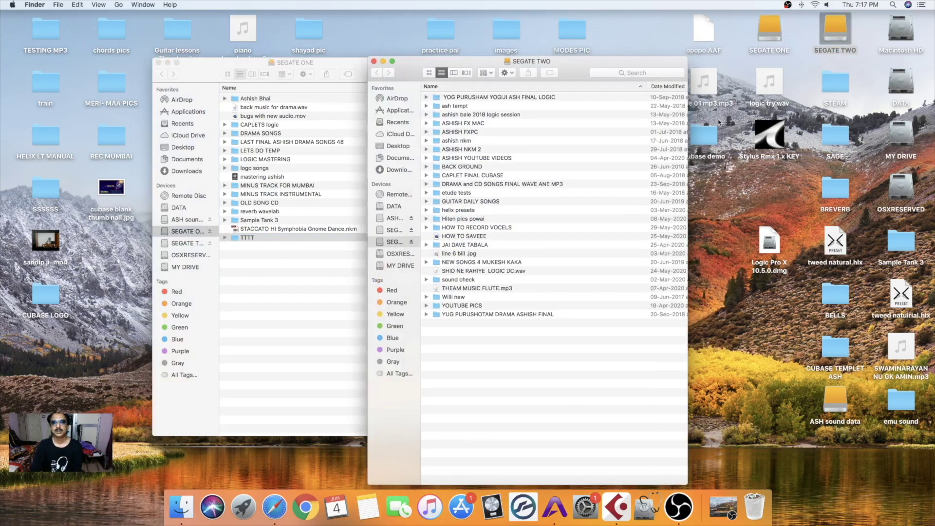
left_click(373, 61)
left_click(161, 63)
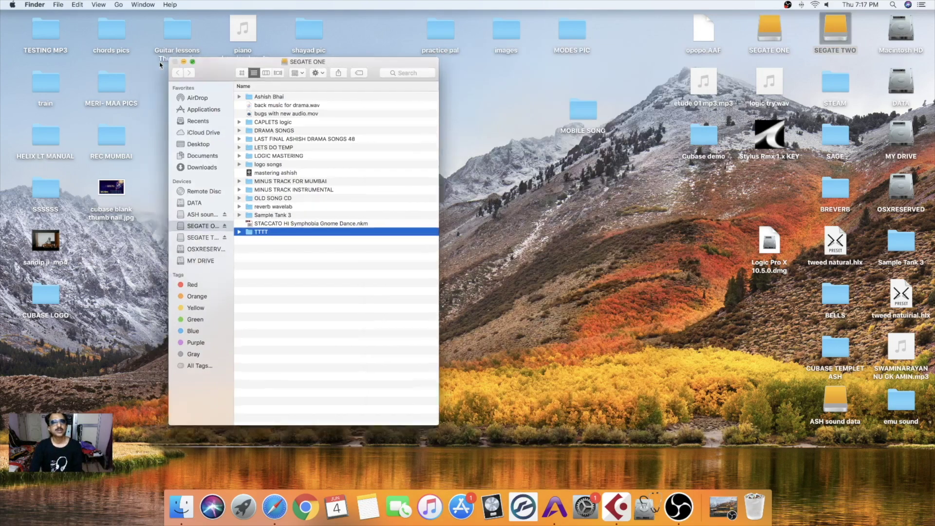
left_click(176, 62)
Switch back to Cubase and create another project from the template named with the owner's short name plus TEMP, using the LETS DO TEMP folder.
left_click(617, 507)
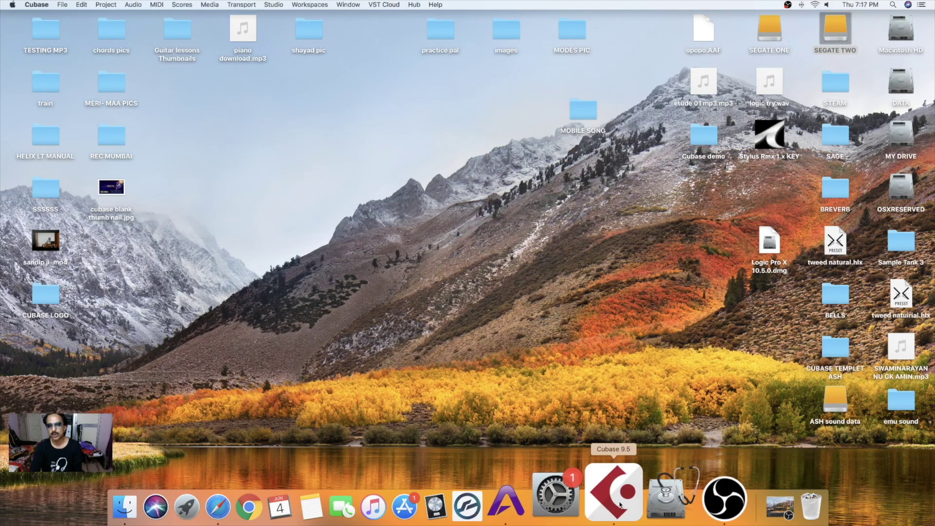
left_click(62, 4)
left_click(74, 17)
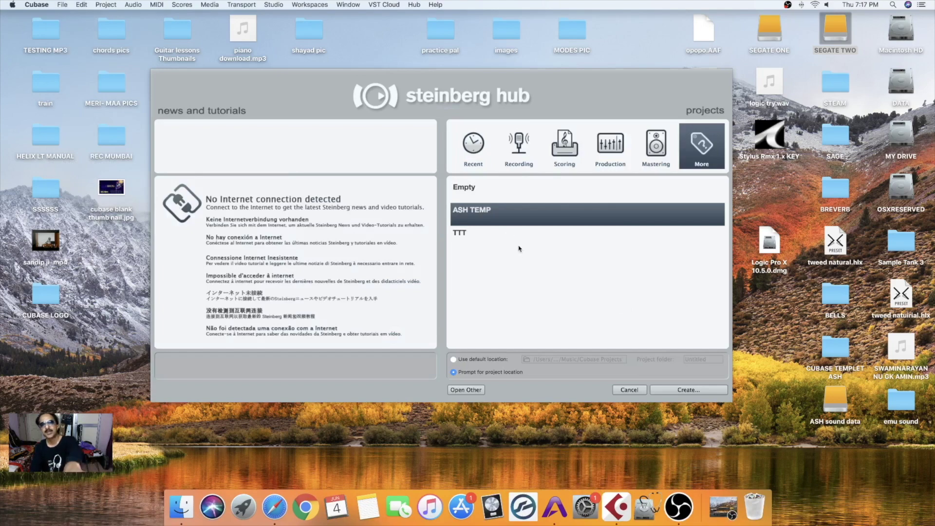
left_click(498, 216)
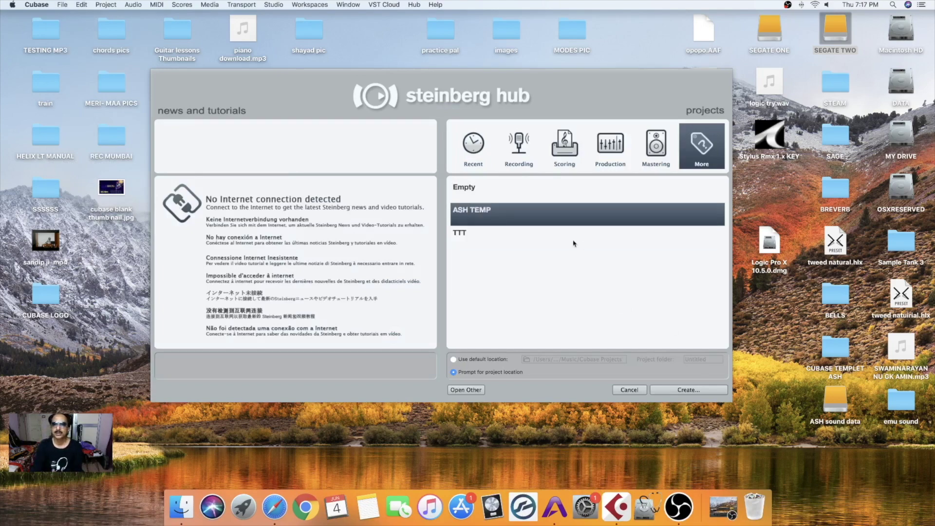
left_click(692, 390)
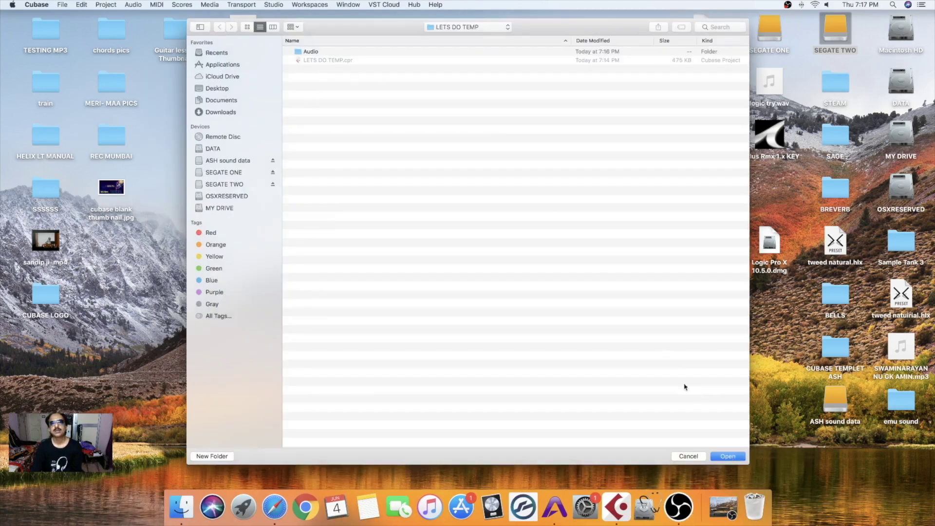
left_click(721, 455)
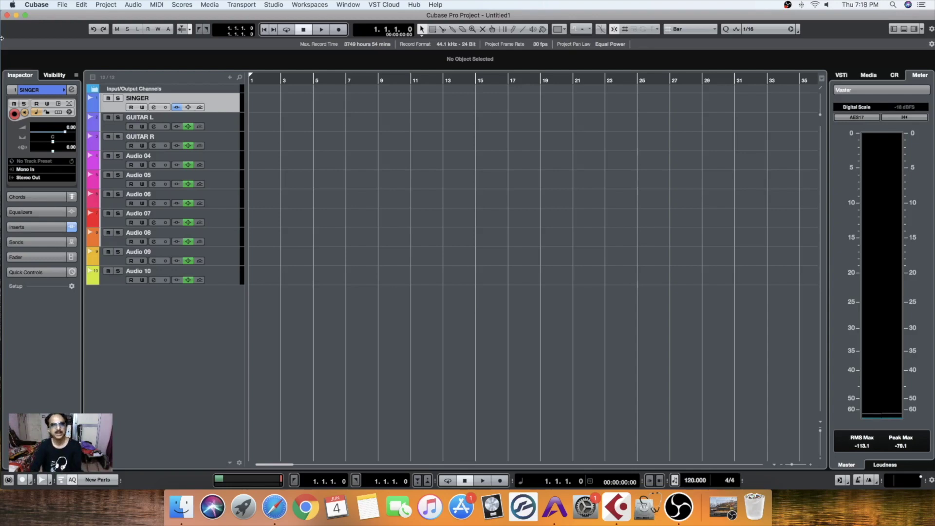
left_click(63, 5)
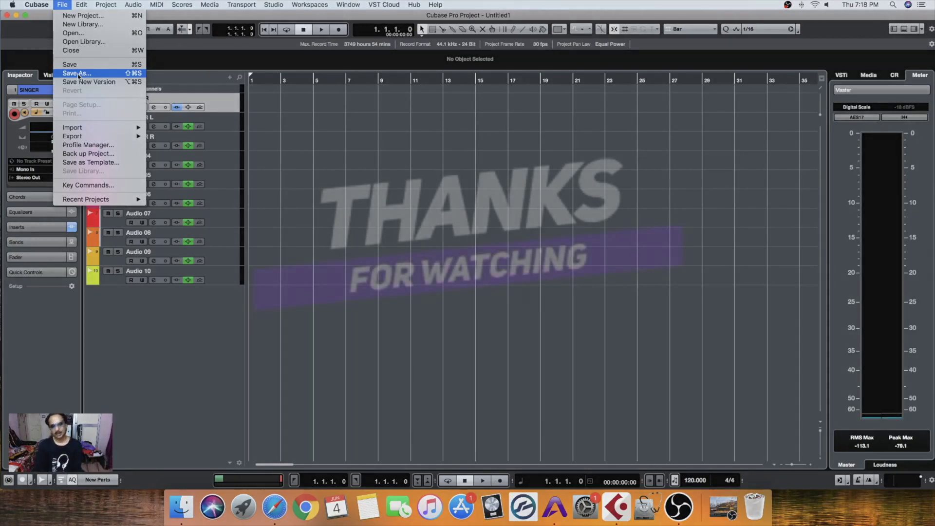
left_click(217, 88)
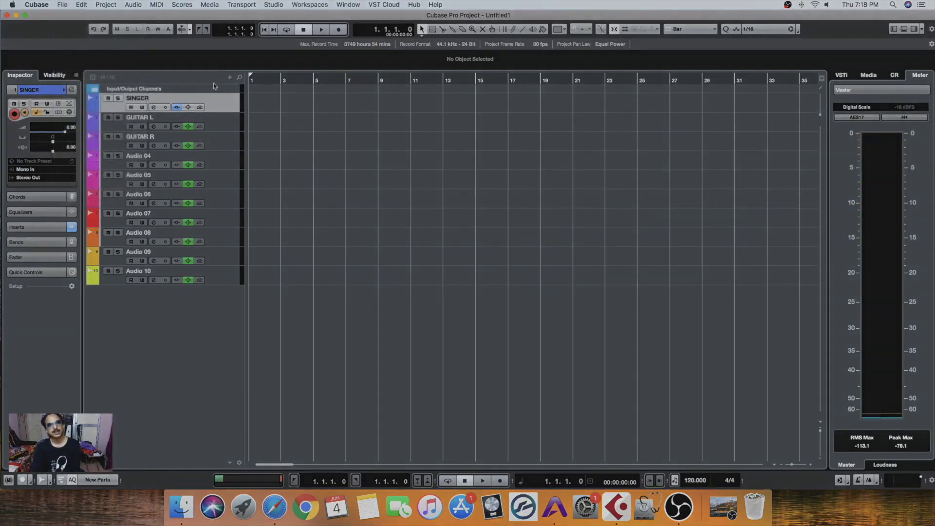